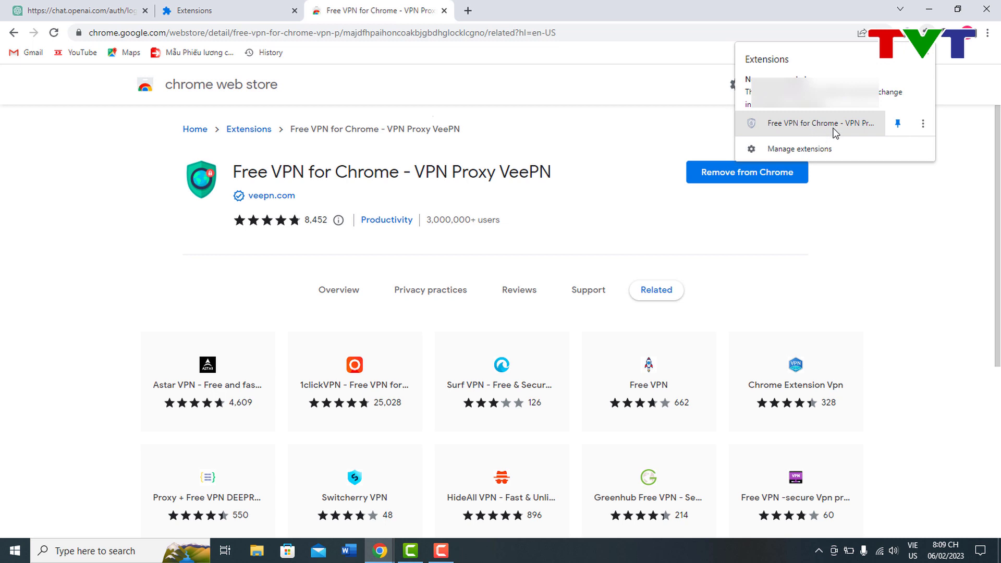
Step: Open the VeePN popup and finish its onboarding screens
{"action": "left_click", "coordinate": [907, 33]}
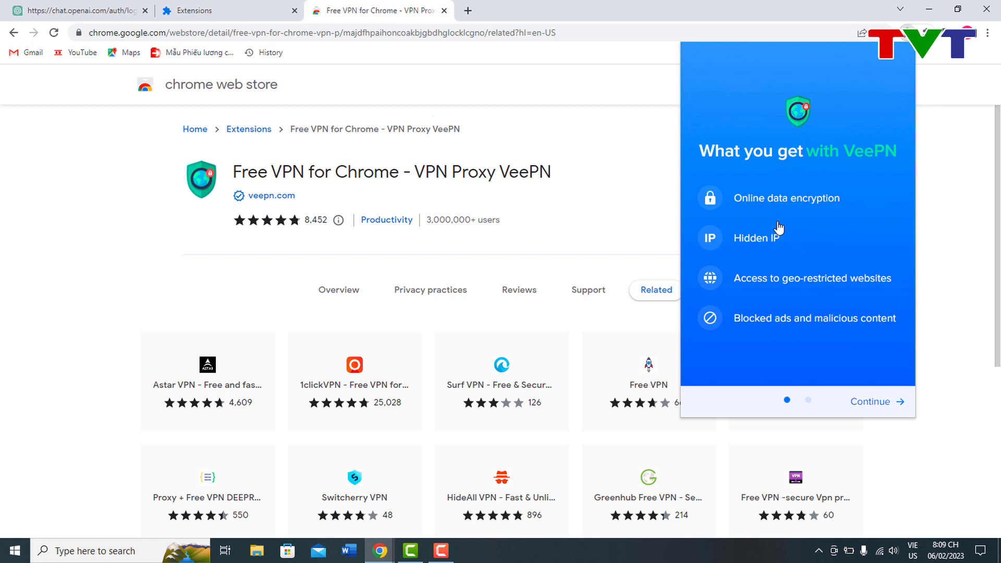
{"action": "left_click", "coordinate": [871, 402]}
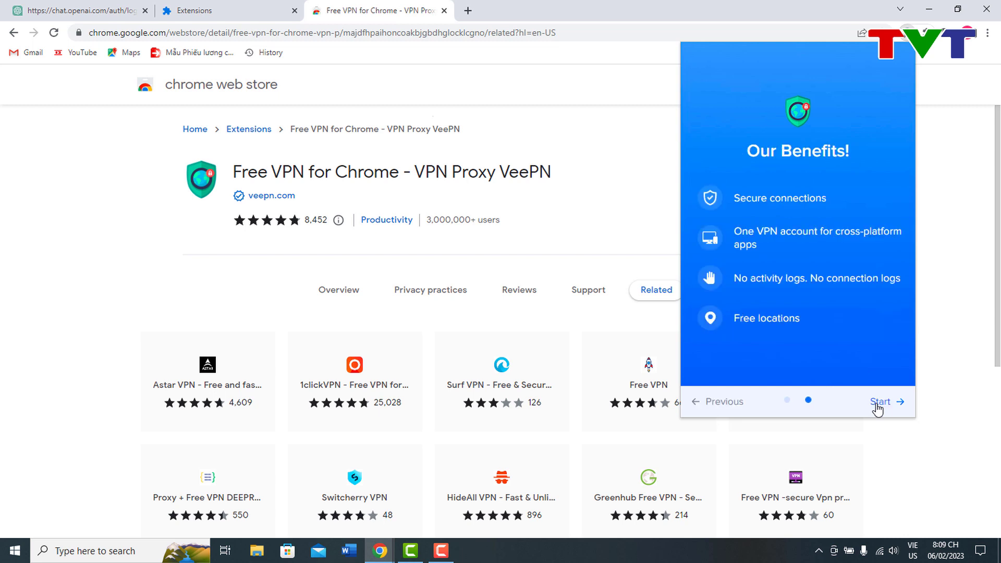
{"action": "left_click", "coordinate": [876, 404]}
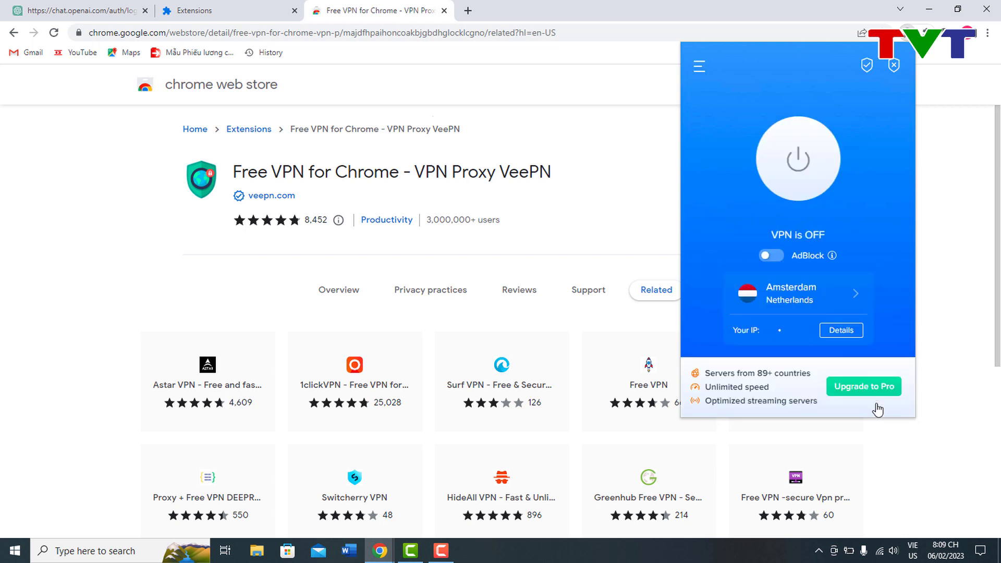
Step: Connect VeePN through the free Paris, France location and close the popup
{"action": "left_click", "coordinate": [853, 296]}
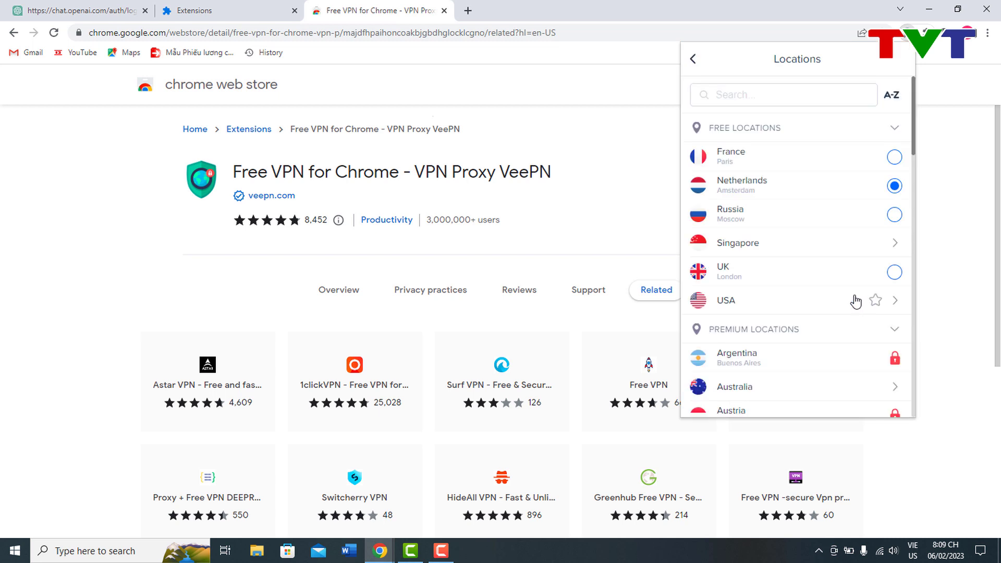
{"action": "left_click", "coordinate": [893, 158]}
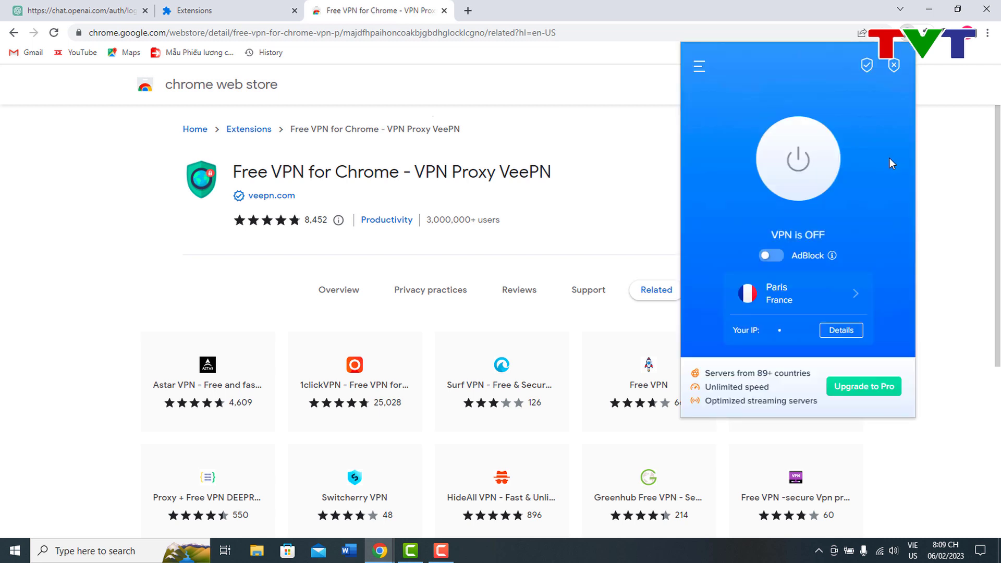
{"action": "left_click", "coordinate": [806, 185]}
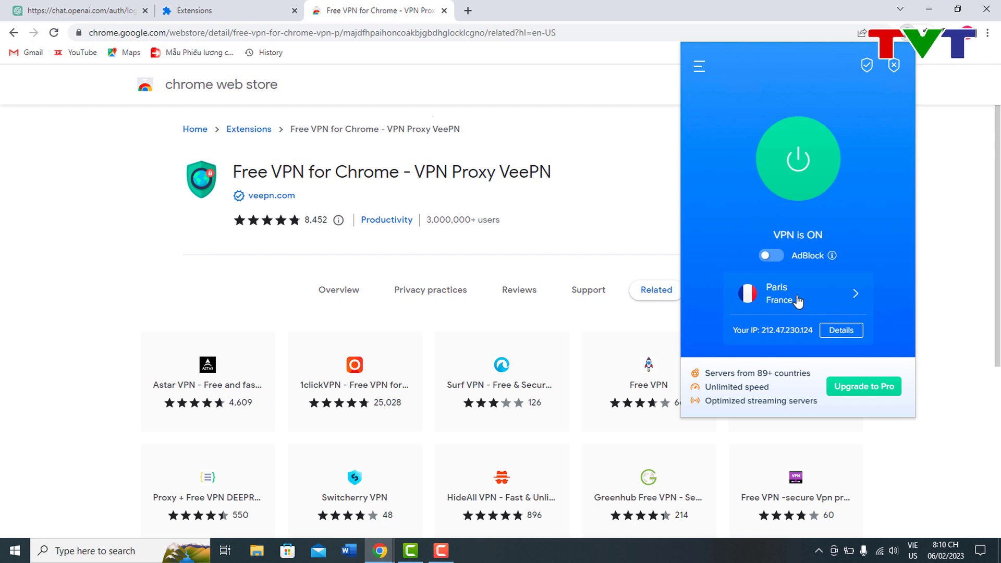
{"action": "left_click", "coordinate": [812, 300]}
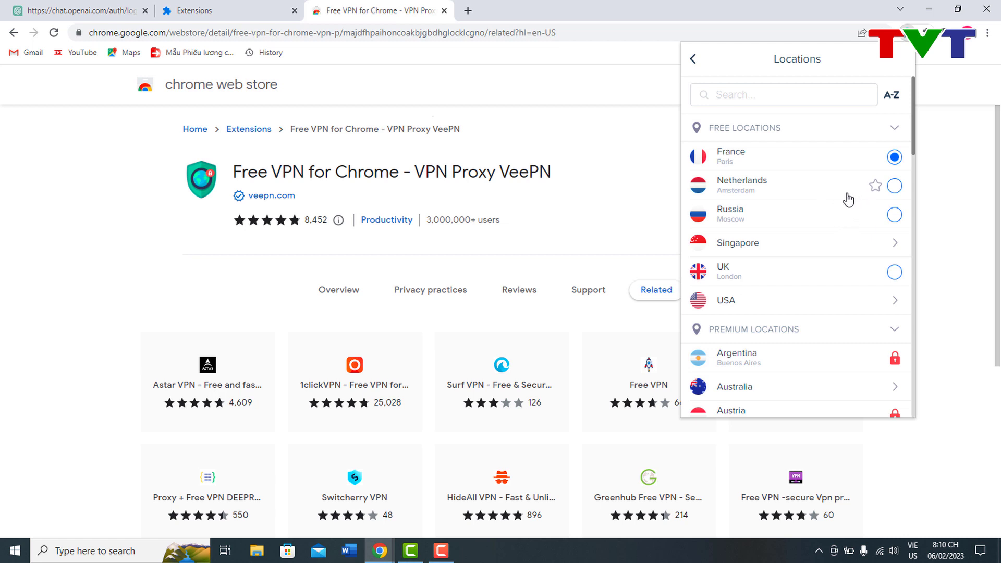
{"action": "scroll", "coordinate": [826, 225], "scroll_direction": "down", "scroll_amount": 1}
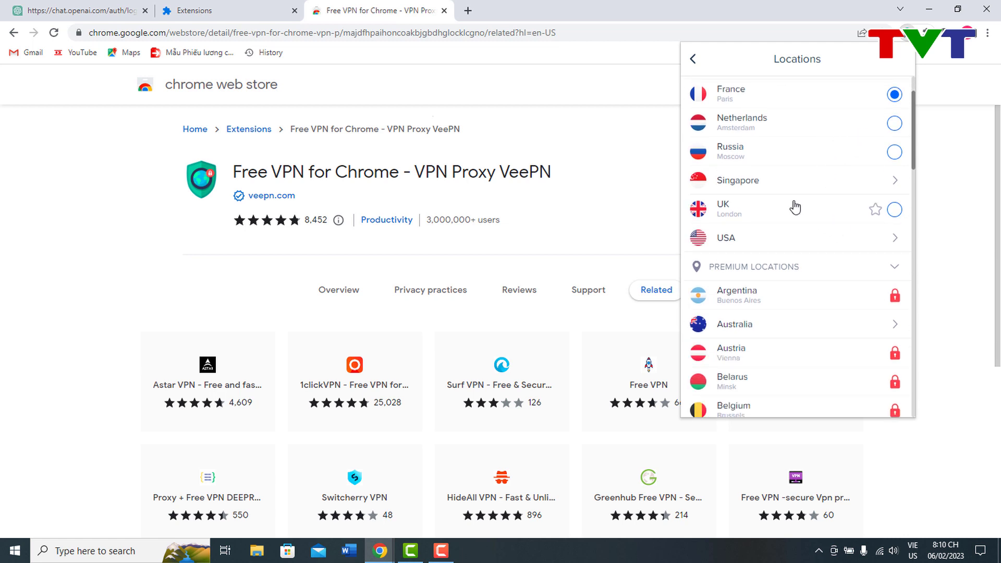
{"action": "left_click", "coordinate": [649, 224]}
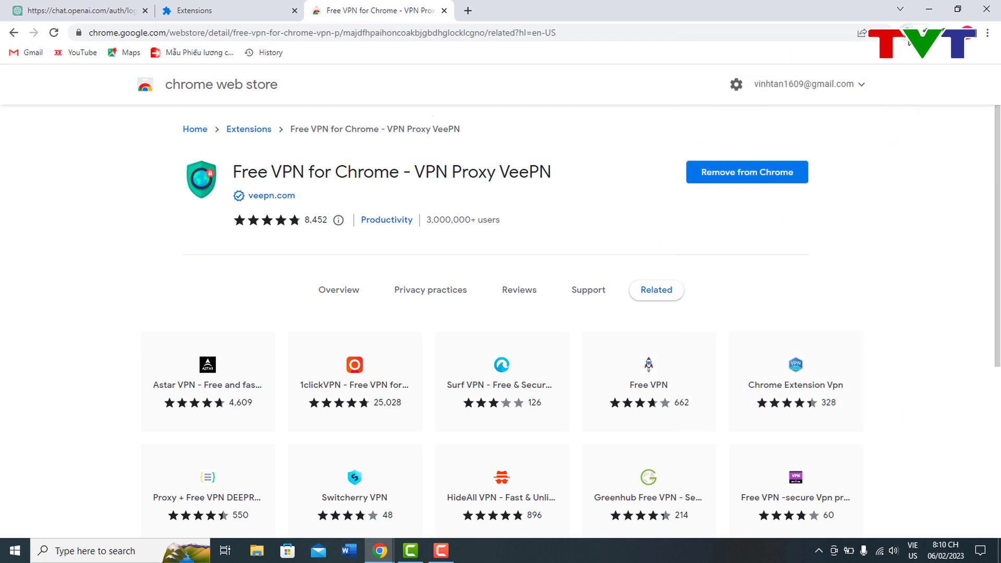
Step: Close the Extensions tab and open the create-account form from the ChatGPT login page
{"action": "left_click", "coordinate": [246, 10]}
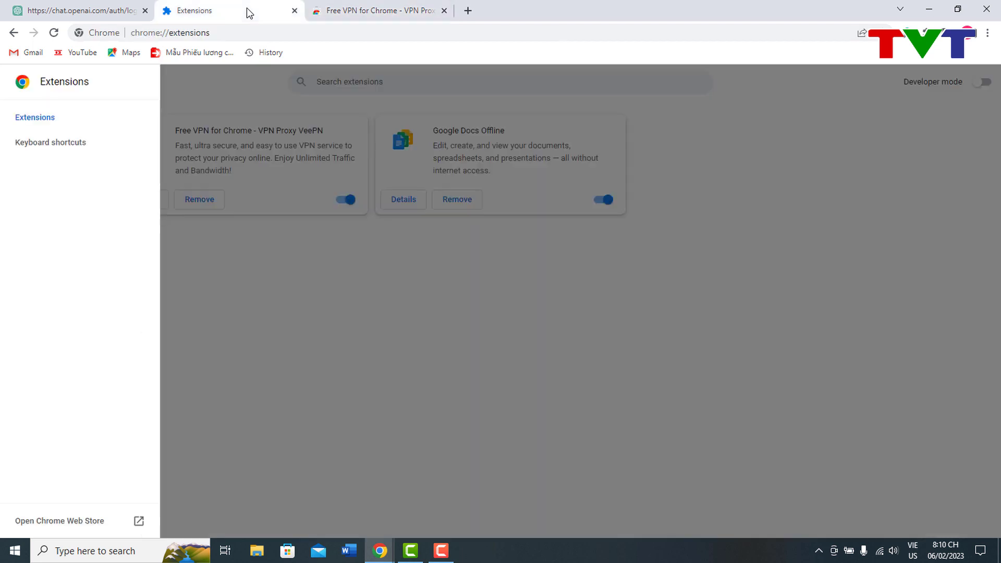
{"action": "left_click", "coordinate": [123, 9]}
{"action": "left_click", "coordinate": [296, 10]}
{"action": "left_click", "coordinate": [527, 353]}
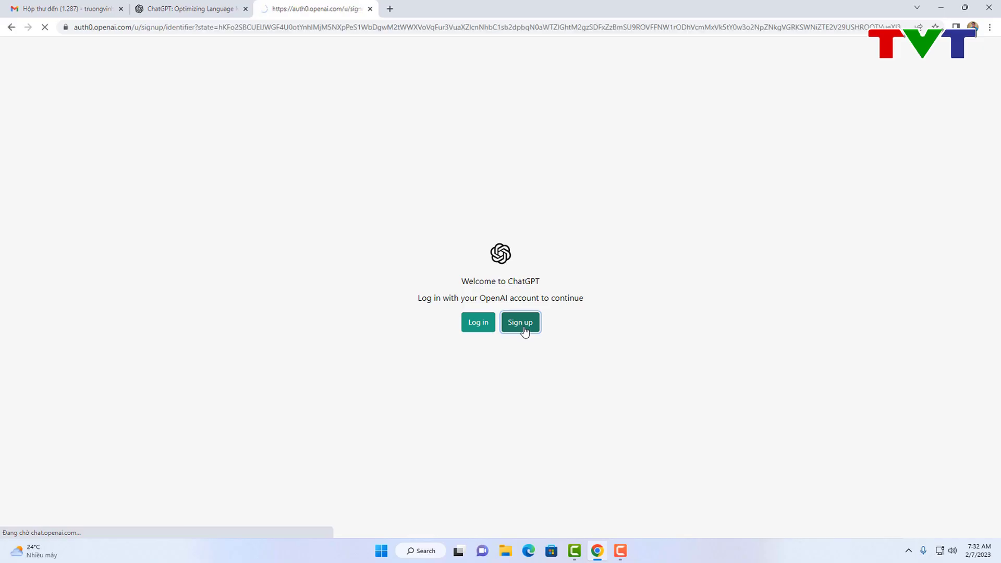
{"action": "left_click", "coordinate": [523, 324]}
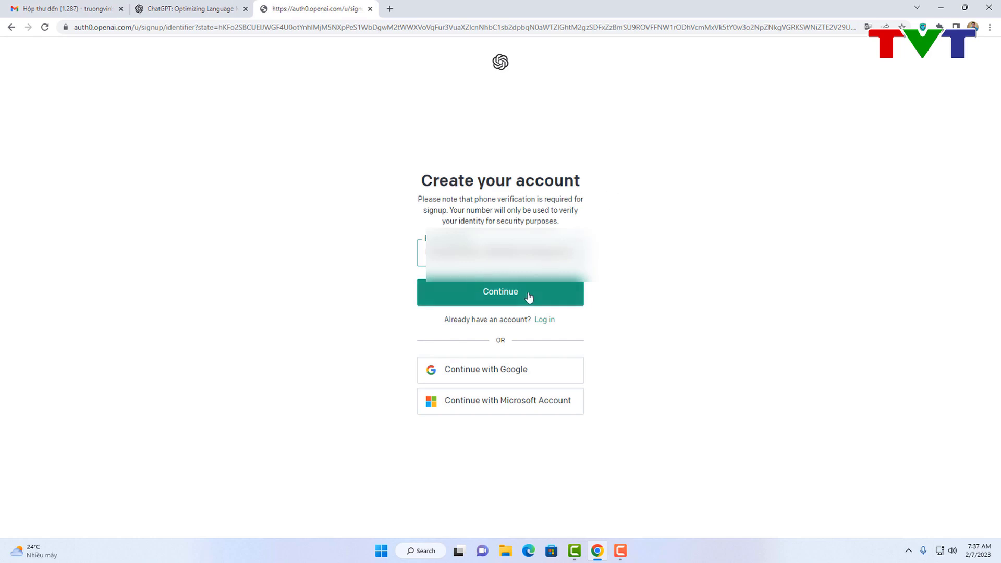
Step: Submit the email, paste a password and pass the Cloudflare 'Verify you are human' check
{"action": "left_click", "coordinate": [526, 297]}
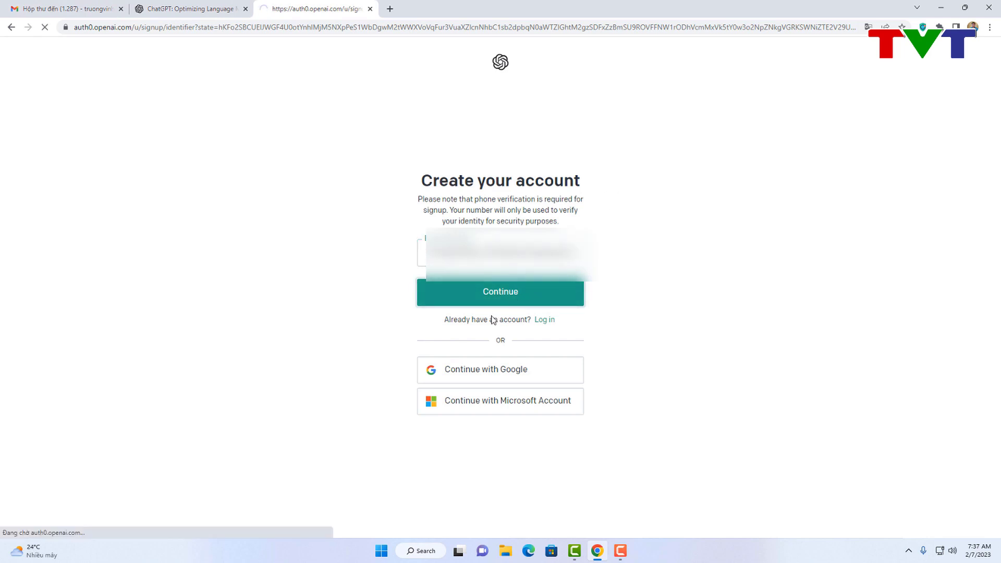
{"action": "left_click", "coordinate": [482, 299]}
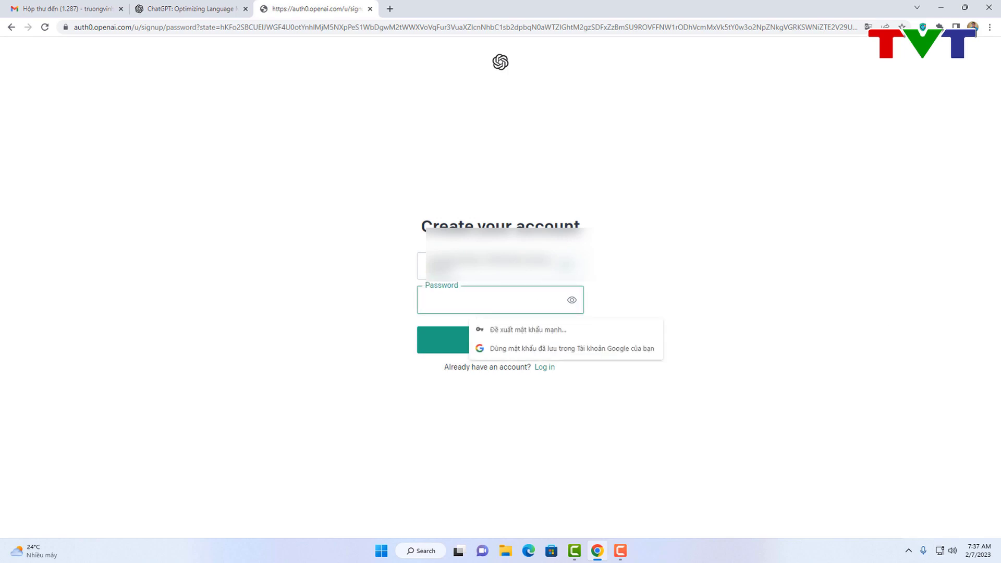
{"action": "key", "text": "ctrl+v"}
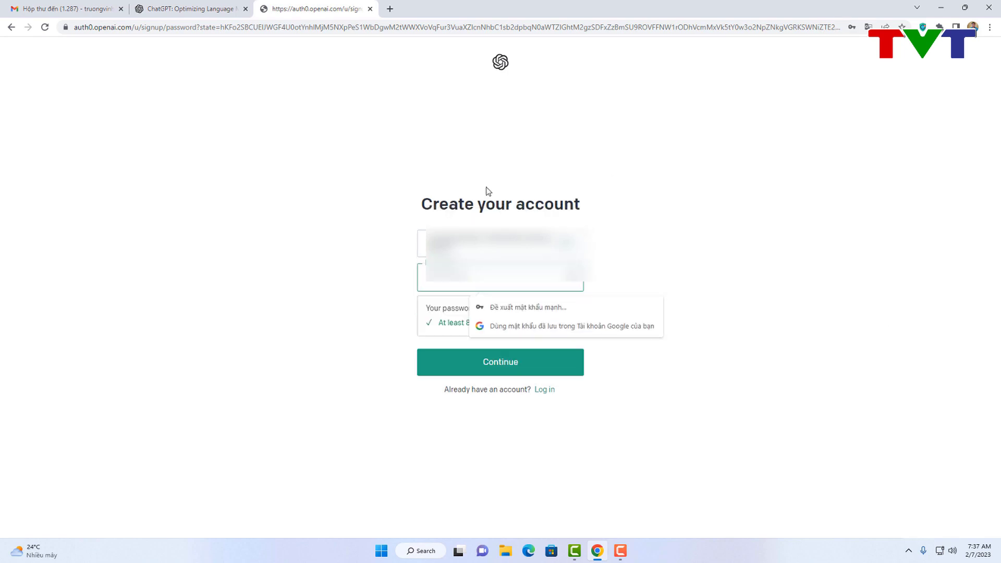
{"action": "left_click", "coordinate": [470, 366]}
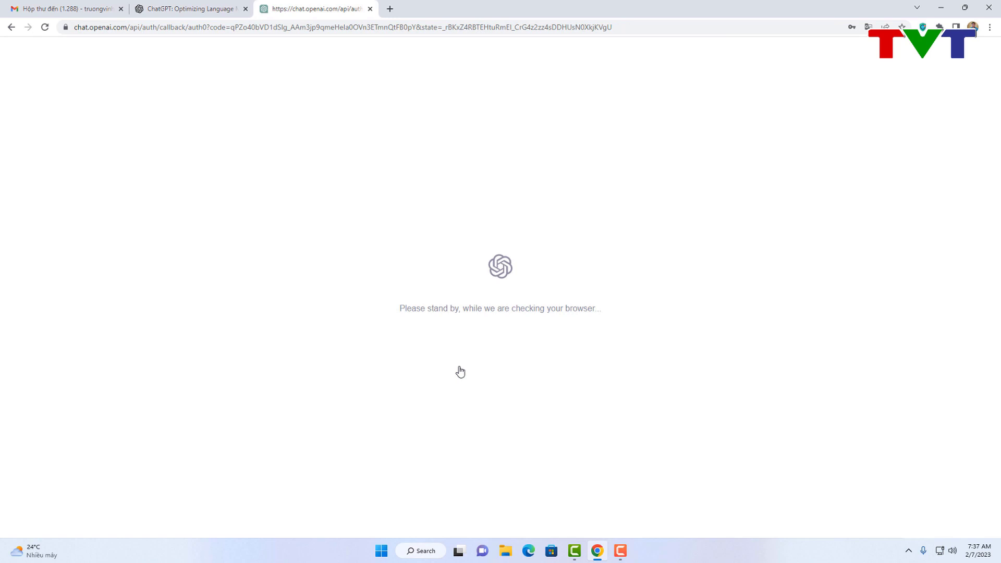
{"action": "left_click", "coordinate": [438, 308]}
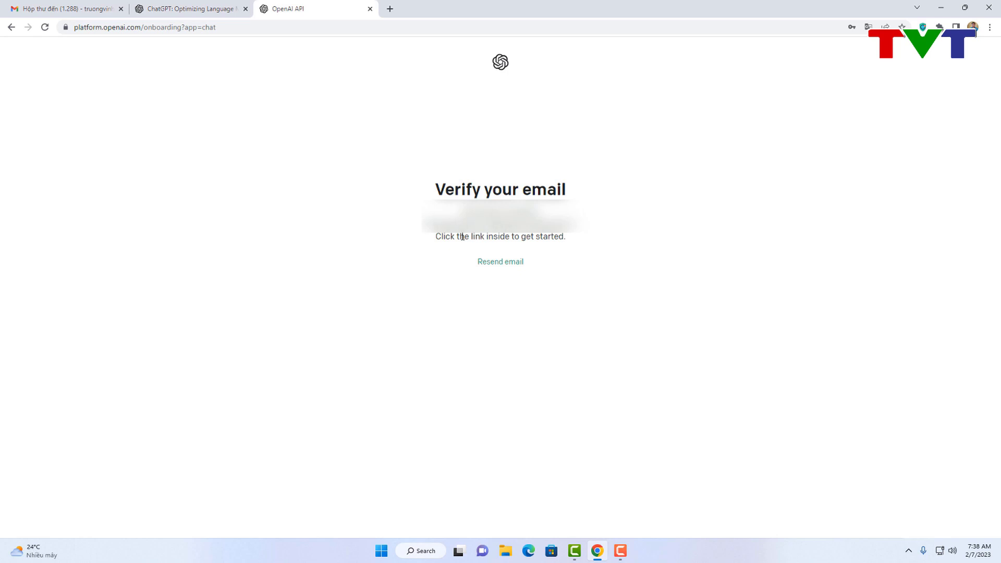
{"action": "left_click", "coordinate": [57, 8]}
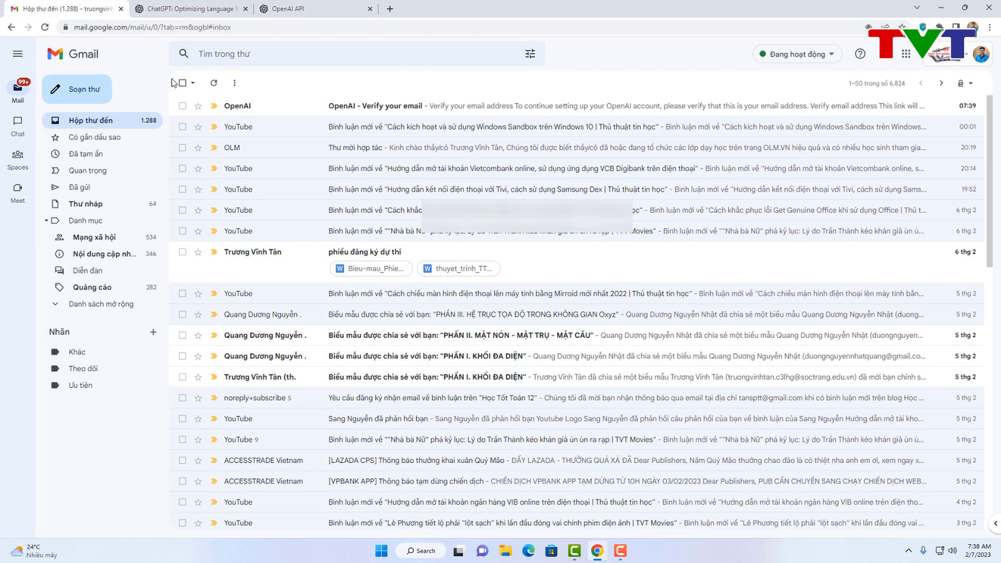
Step: Open the 'OpenAI - Verify your email' message in Gmail and confirm the address via its link
{"action": "left_click", "coordinate": [348, 112]}
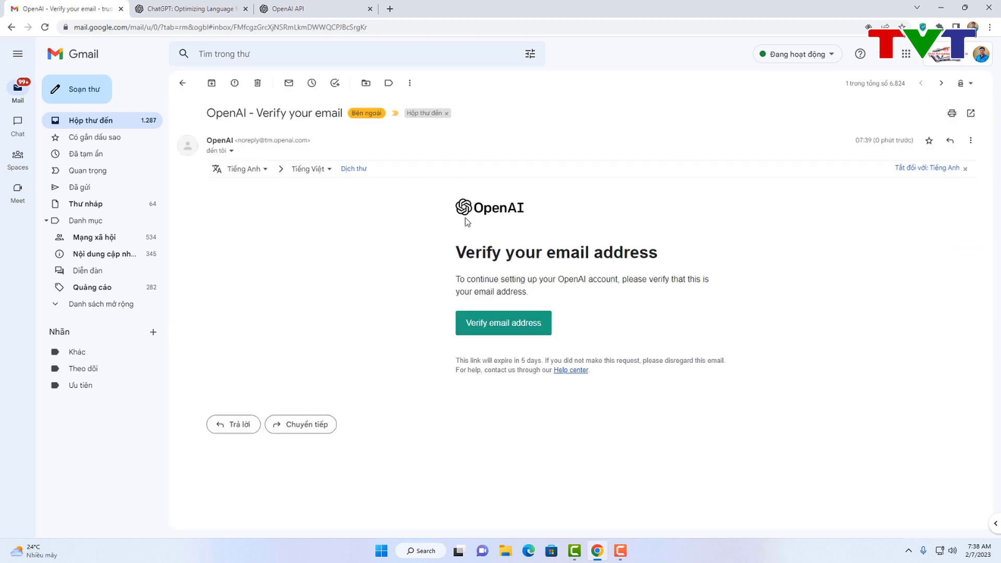
{"action": "left_click", "coordinate": [511, 334]}
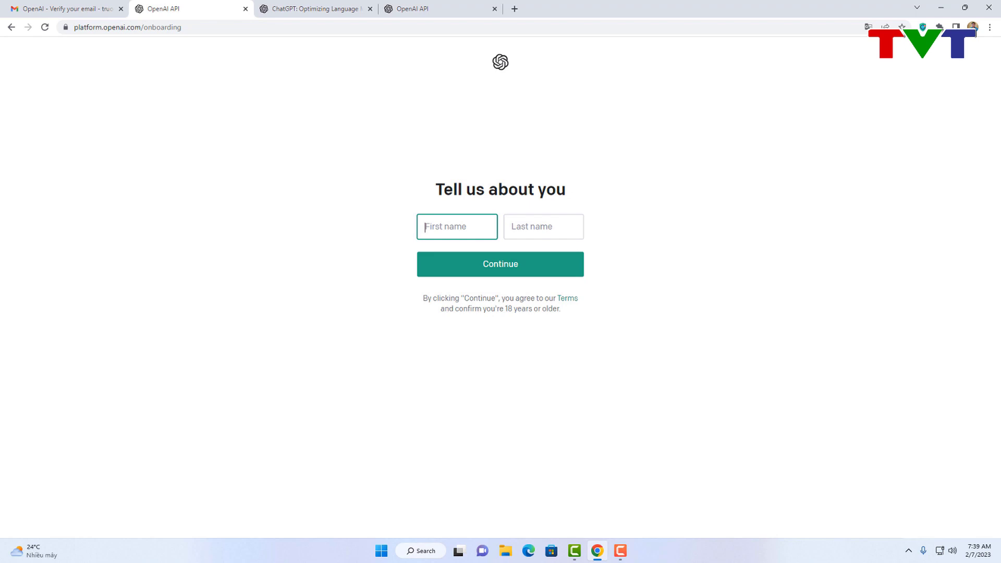
Step: Enter the account holder's first and last name and continue to phone verification
{"action": "key", "text": "Tab"}
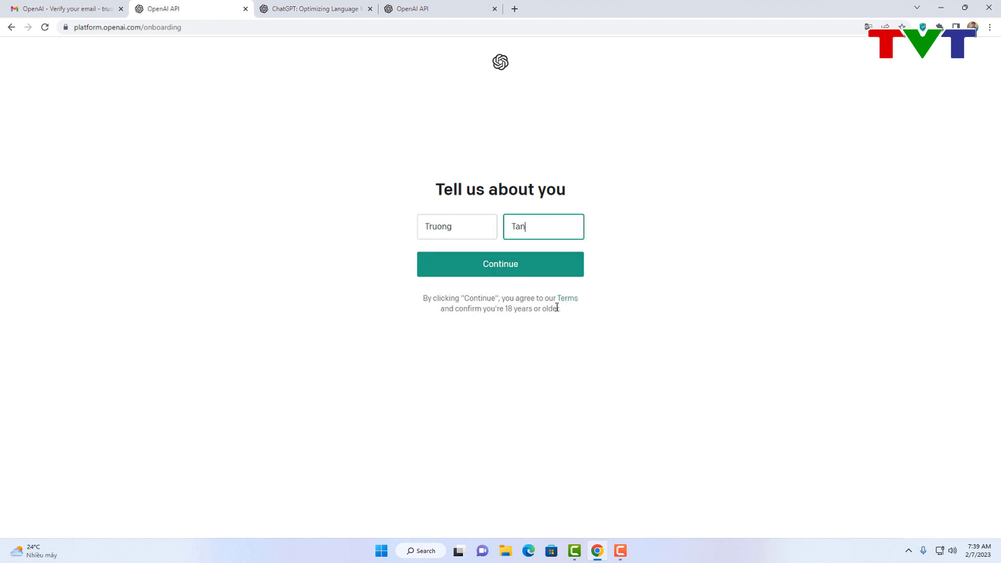
{"action": "left_click", "coordinate": [525, 266]}
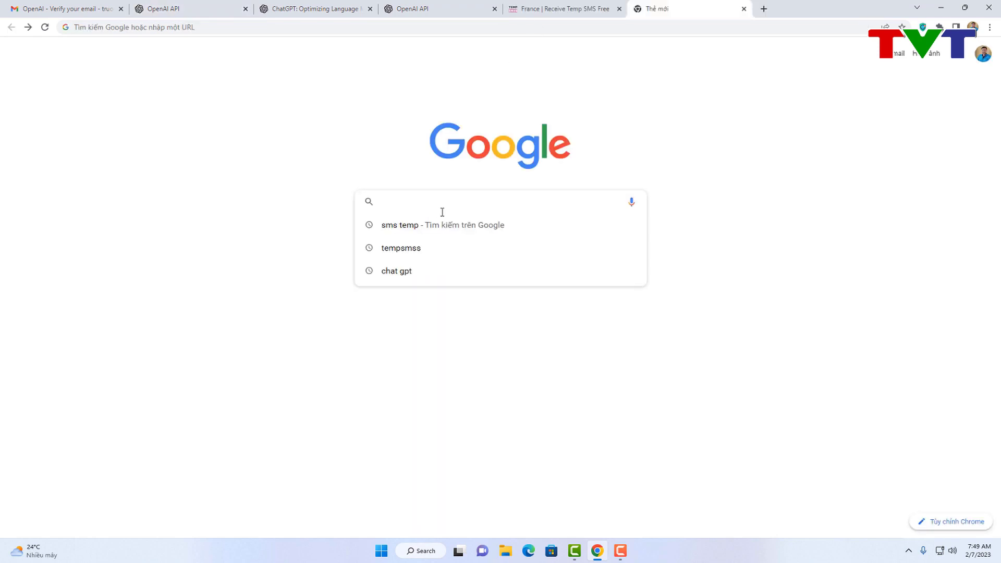
Step: Search Google for smspool, open smspool.net and go to its Register page
{"action": "type", "text": "sms temp"}
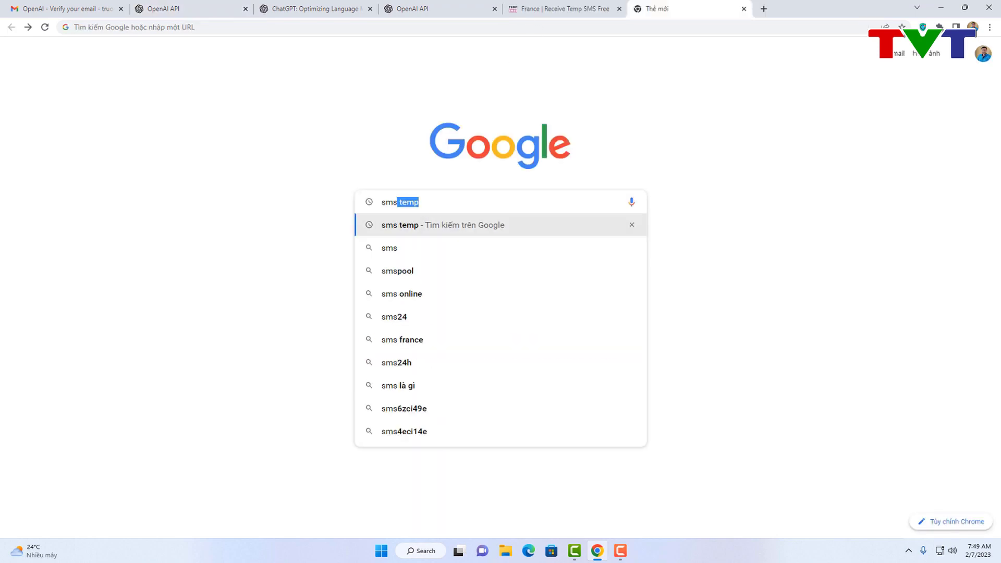
{"action": "left_click", "coordinate": [415, 272]}
{"action": "left_click", "coordinate": [193, 161]}
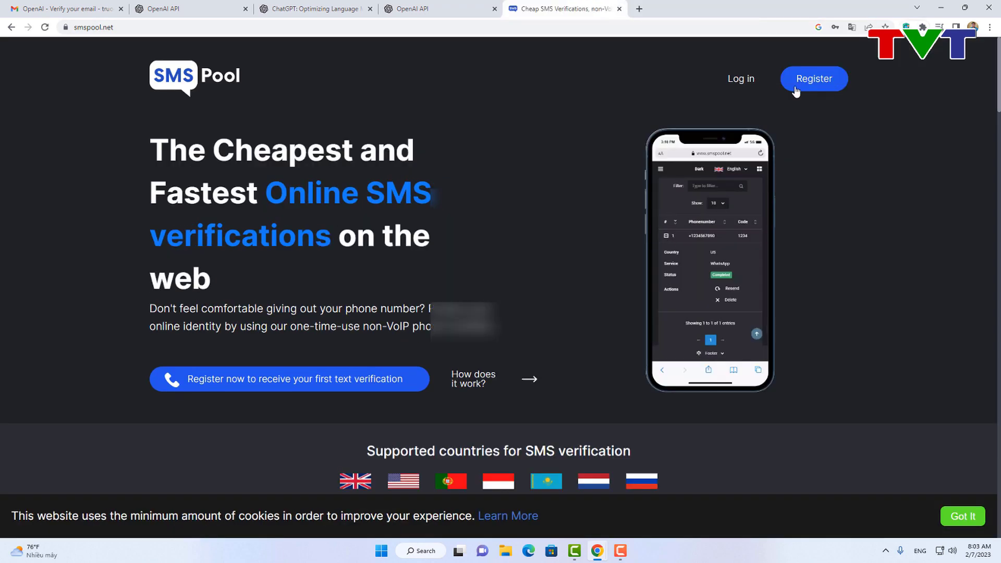
{"action": "left_click", "coordinate": [795, 90]}
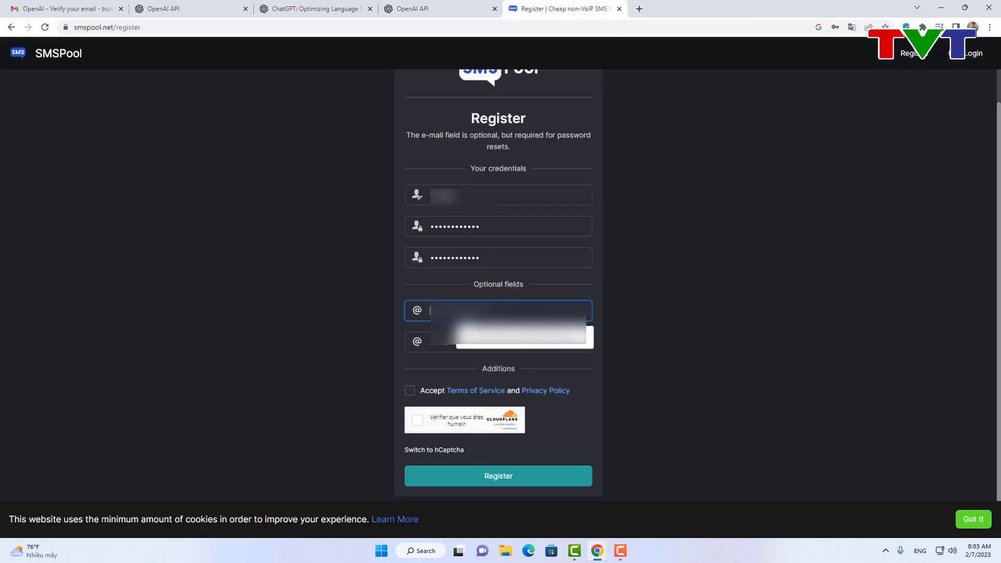
Step: Fill the e-mail field, accept the terms, pass the human check and register the SMSPool account
{"action": "left_click", "coordinate": [522, 337]}
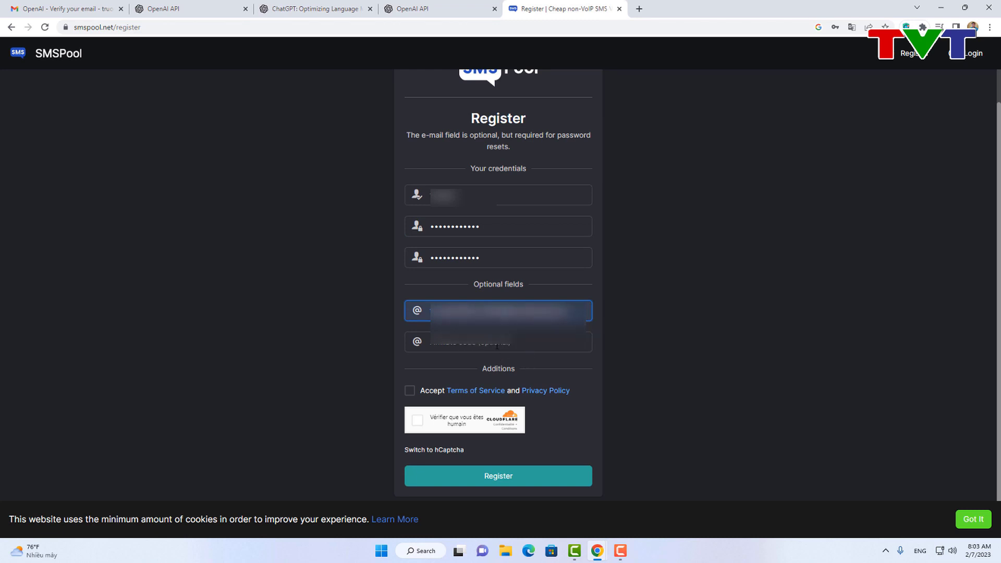
{"action": "left_click", "coordinate": [499, 312]}
{"action": "left_click", "coordinate": [408, 391]}
{"action": "left_click", "coordinate": [417, 420]}
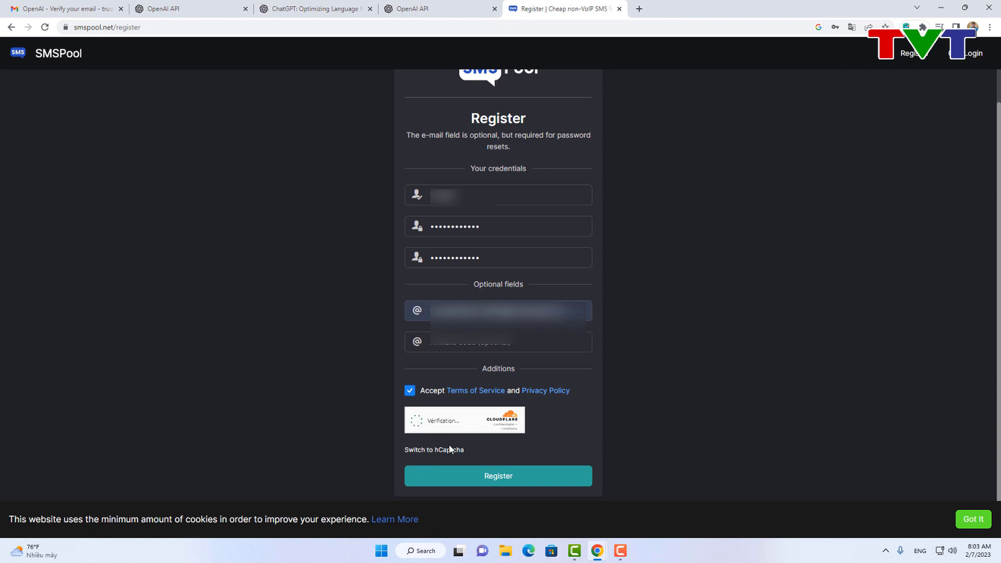
{"action": "left_click", "coordinate": [472, 476]}
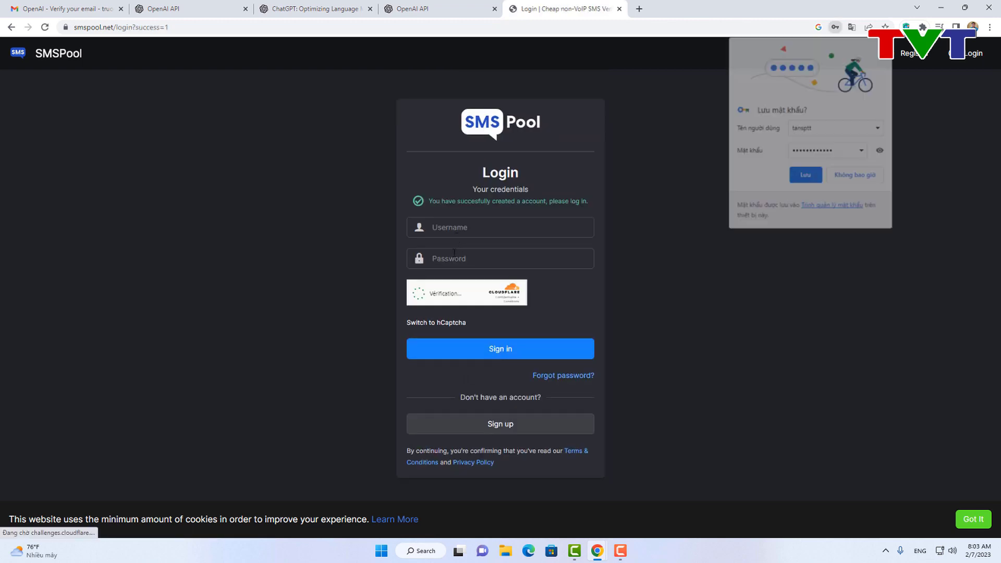
Step: Sign in to the new SMSPool account using the saved login credentials
{"action": "left_click", "coordinate": [472, 228]}
{"action": "left_click", "coordinate": [475, 261]}
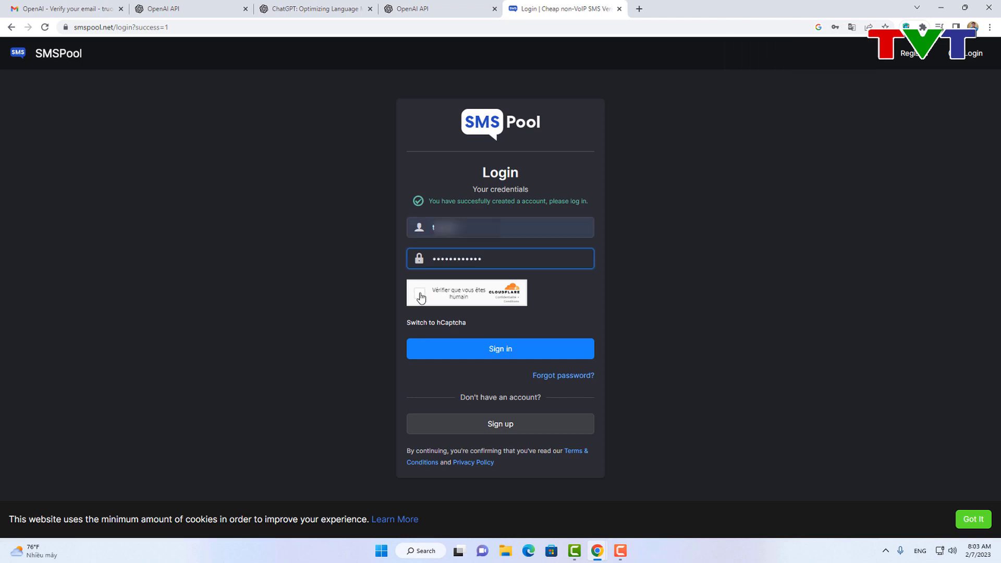
{"action": "left_click", "coordinate": [477, 350]}
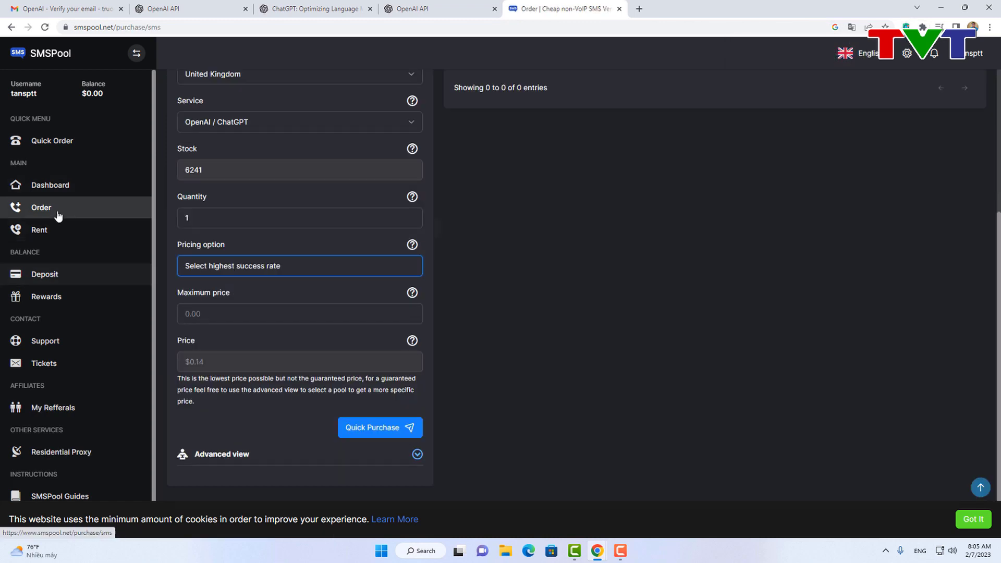
Step: Request a 1 dollar deposit paid by Creditcard from SMSPool's Deposit page
{"action": "left_click", "coordinate": [49, 282]}
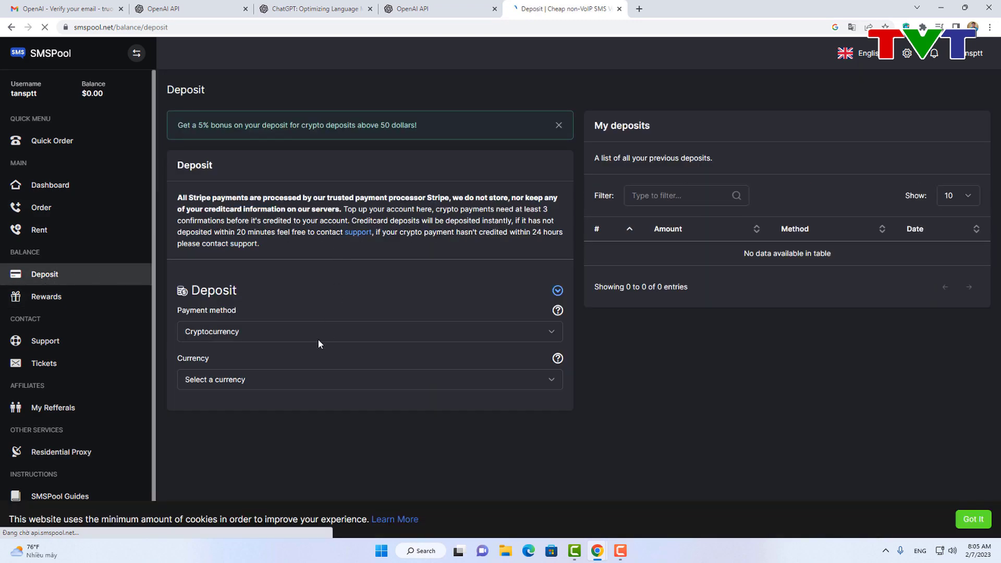
{"action": "left_click", "coordinate": [326, 333]}
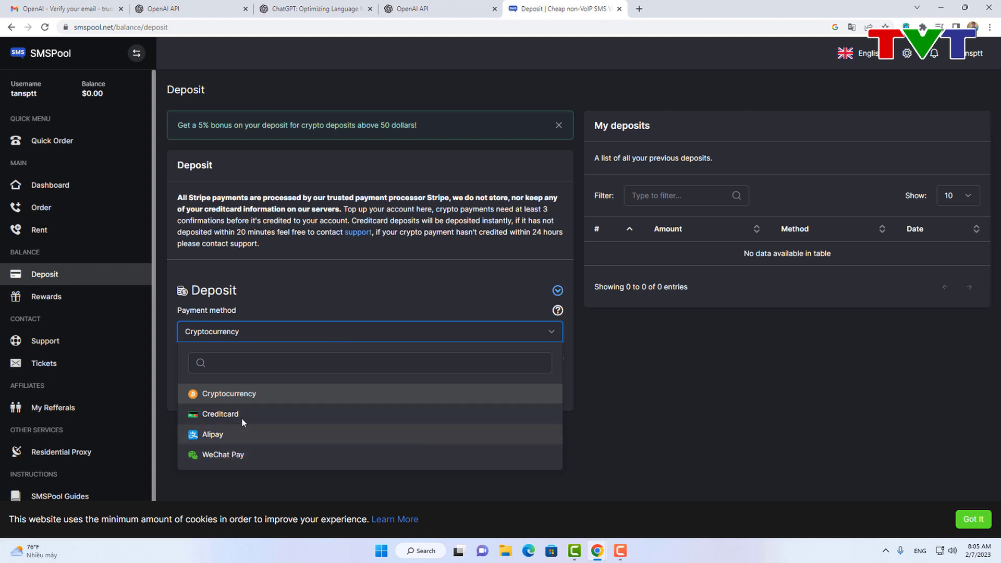
{"action": "left_click", "coordinate": [239, 415]}
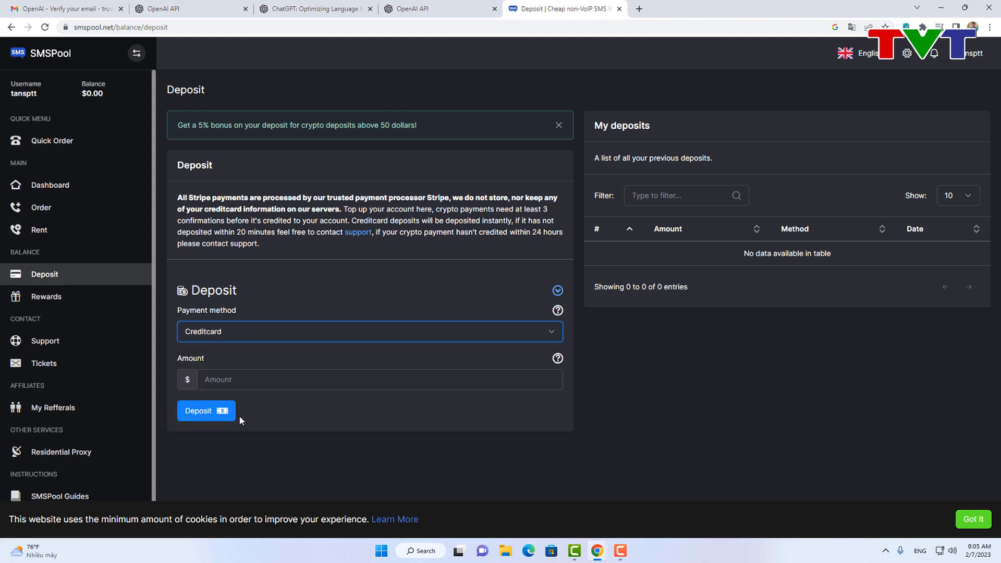
{"action": "left_click", "coordinate": [309, 381]}
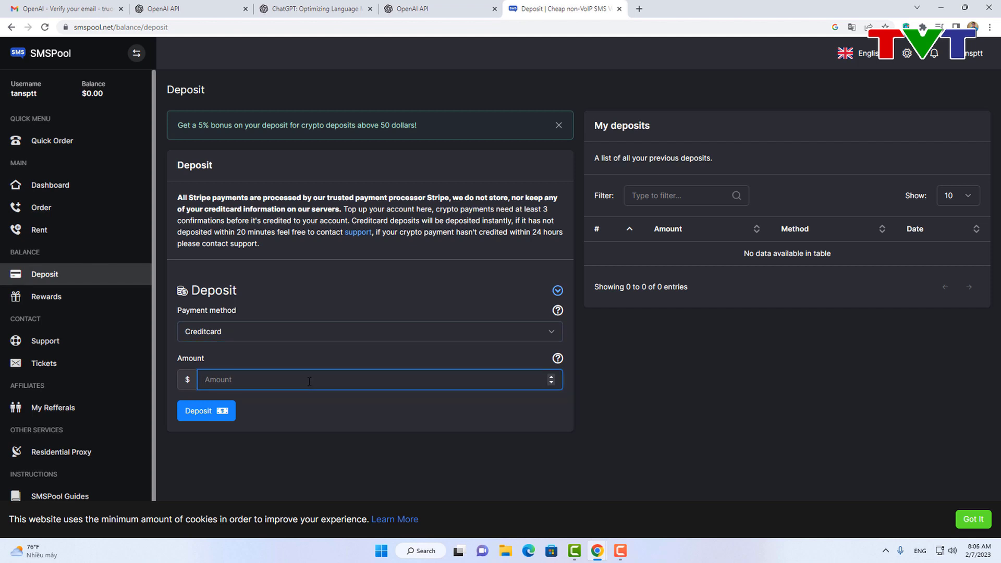
{"action": "type", "text": "1"}
{"action": "left_click", "coordinate": [308, 406]}
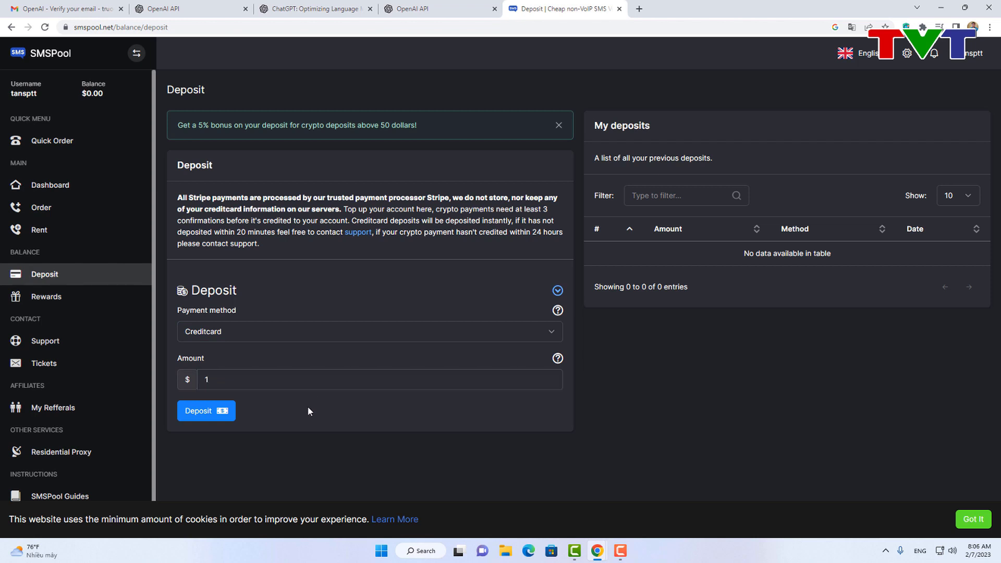
{"action": "left_click", "coordinate": [216, 415]}
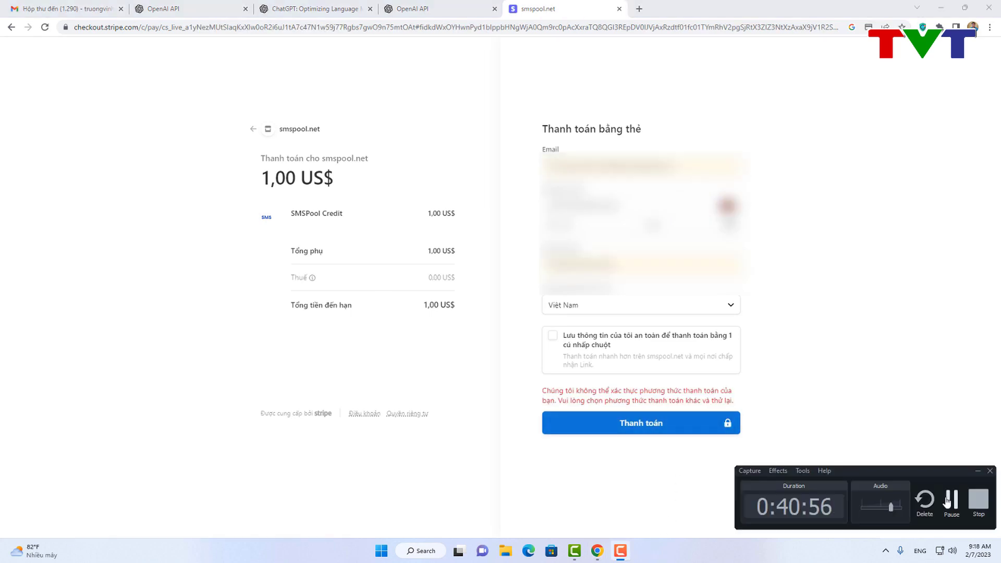
Step: Submit the 1,00 US$ card payment and decline saving the card for later
{"action": "left_click", "coordinate": [621, 422]}
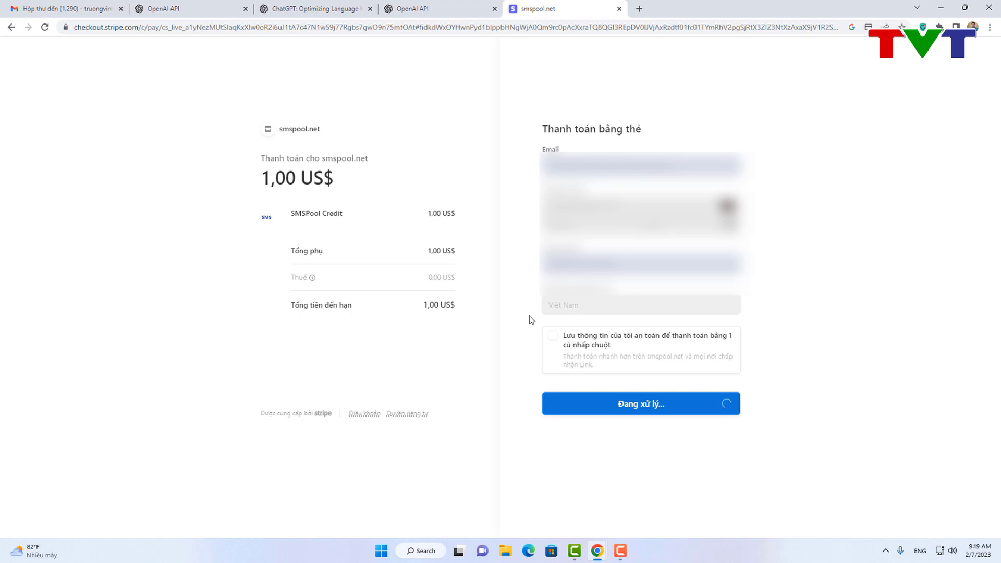
{"action": "left_click", "coordinate": [872, 202]}
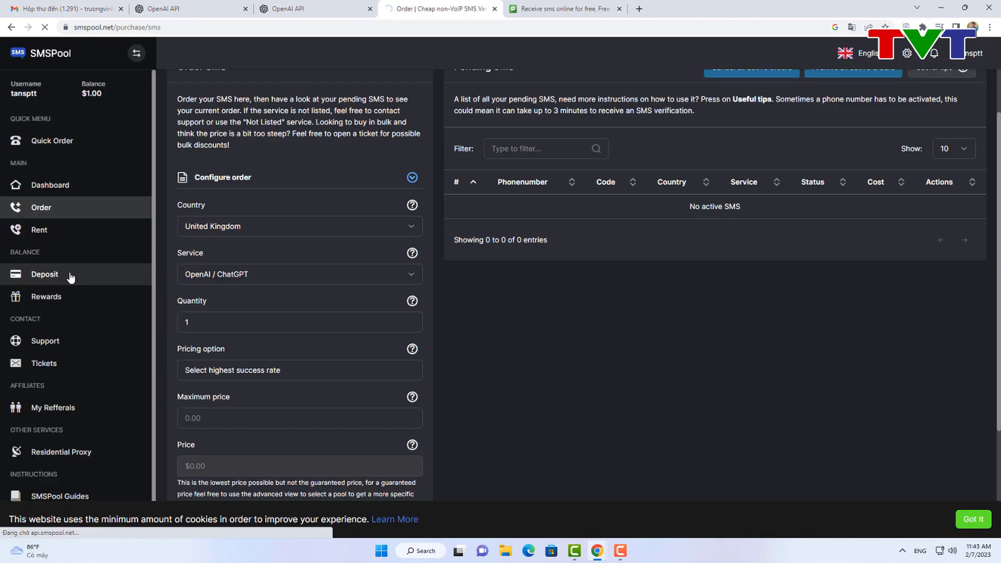
Step: Check the balance, then choose OpenAI / ChatGPT as the service on Quick Order
{"action": "left_click", "coordinate": [70, 276]}
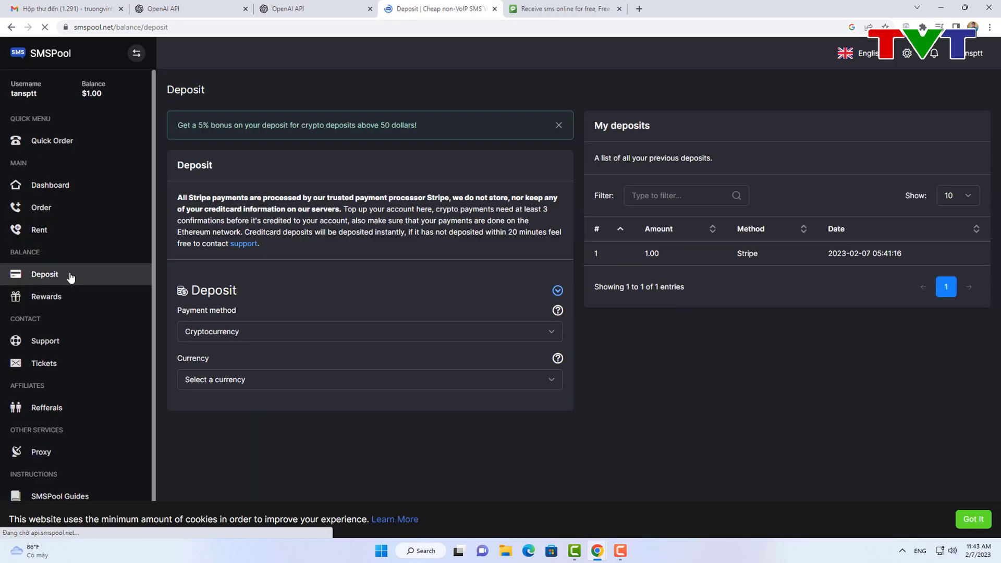
{"action": "left_click", "coordinate": [60, 149]}
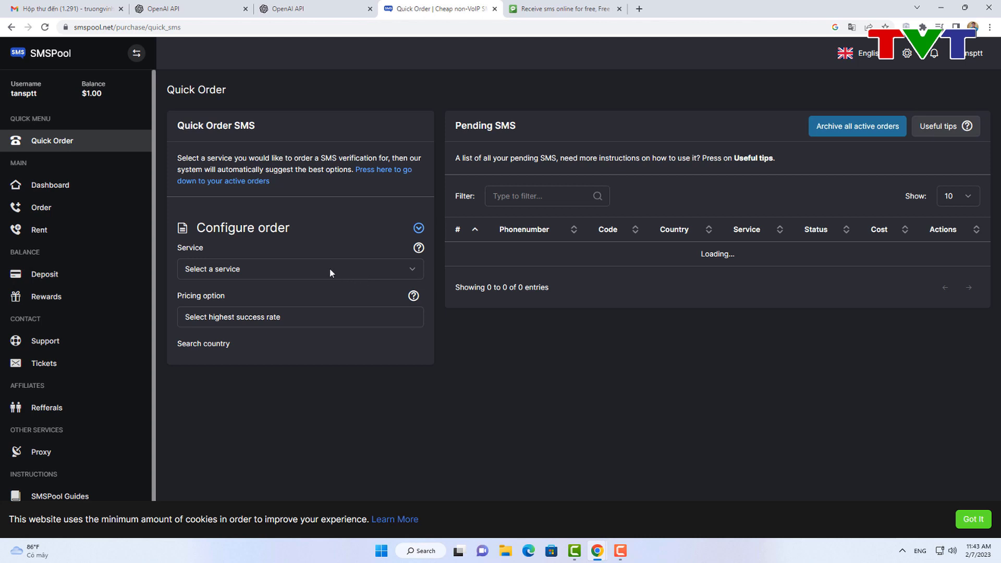
{"action": "left_click", "coordinate": [330, 269]}
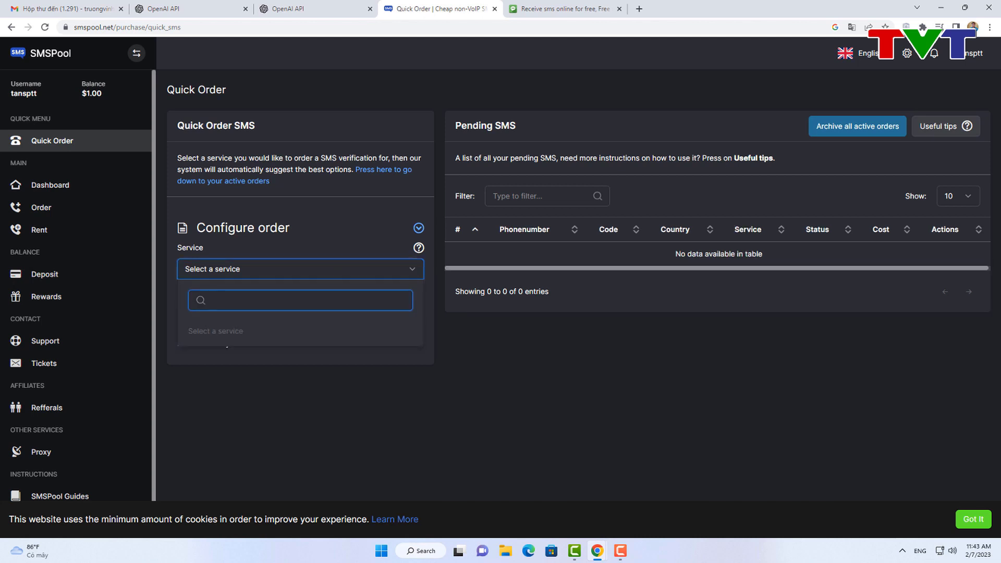
{"action": "type", "text": "o"}
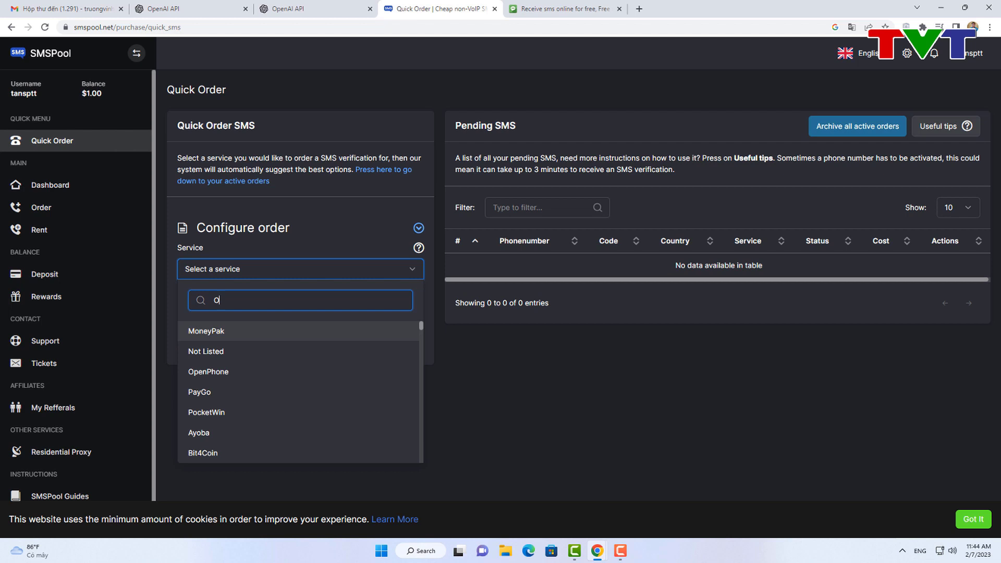
{"action": "type", "text": "pen"}
{"action": "left_click", "coordinate": [230, 386]}
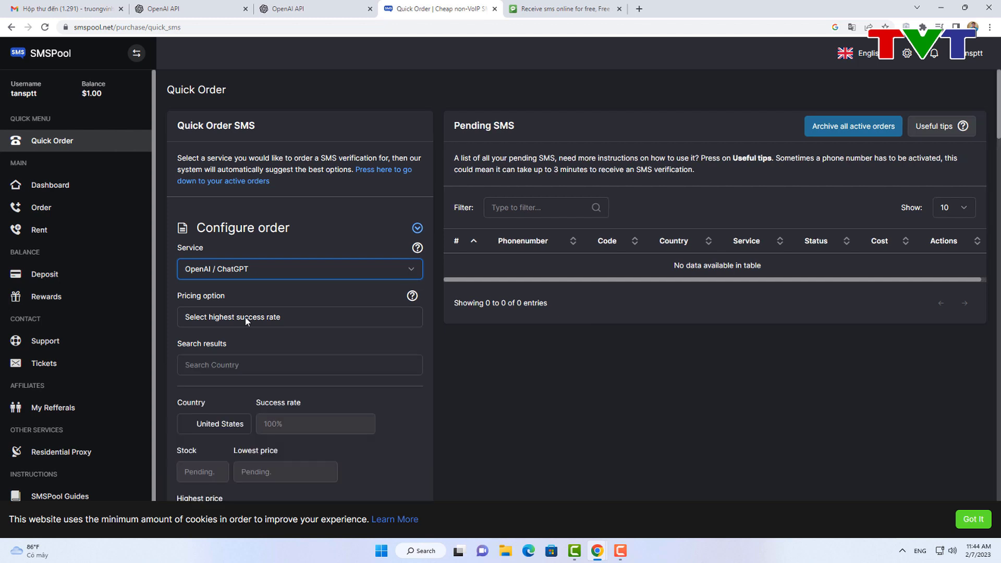
Step: Select United Kingdom and purchase the number for 0.35, leaving it pending SMS
{"action": "scroll", "coordinate": [243, 318], "scroll_direction": "down", "scroll_amount": 3}
{"action": "left_click", "coordinate": [229, 269]}
{"action": "scroll", "coordinate": [245, 279], "scroll_direction": "down", "scroll_amount": 5}
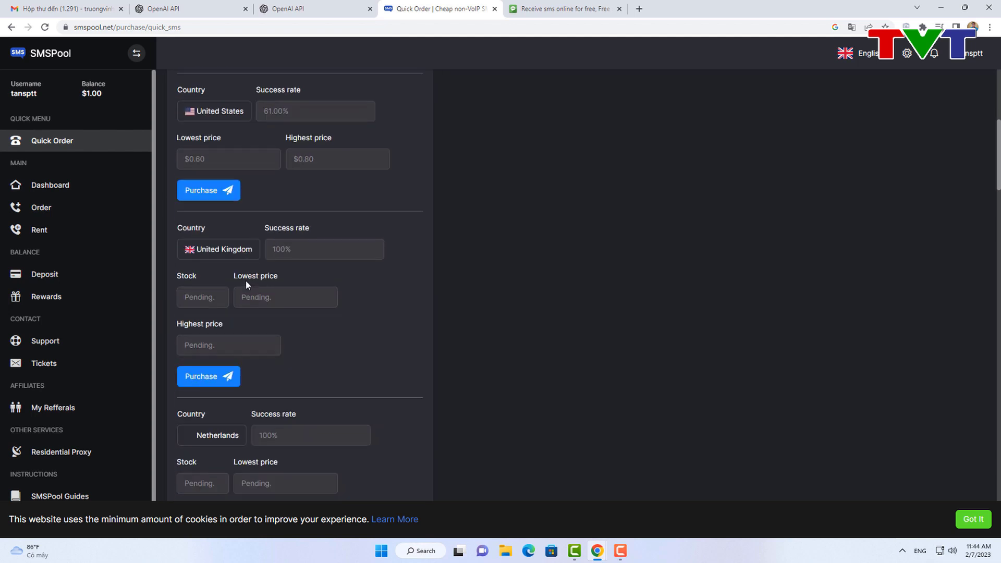
{"action": "scroll", "coordinate": [245, 280], "scroll_direction": "up", "scroll_amount": 4}
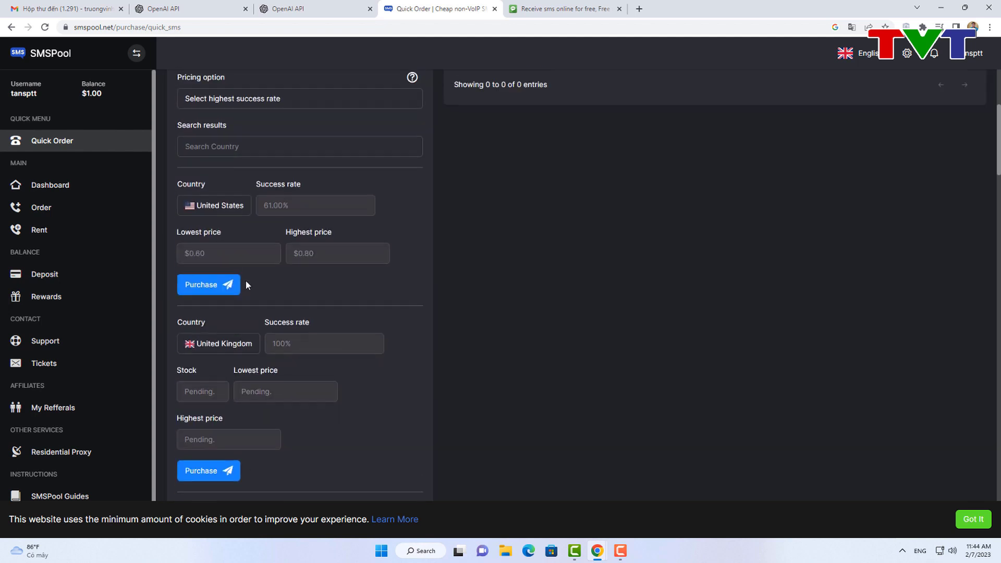
{"action": "scroll", "coordinate": [248, 317], "scroll_direction": "down", "scroll_amount": 3}
{"action": "scroll", "coordinate": [242, 251], "scroll_direction": "down", "scroll_amount": 1}
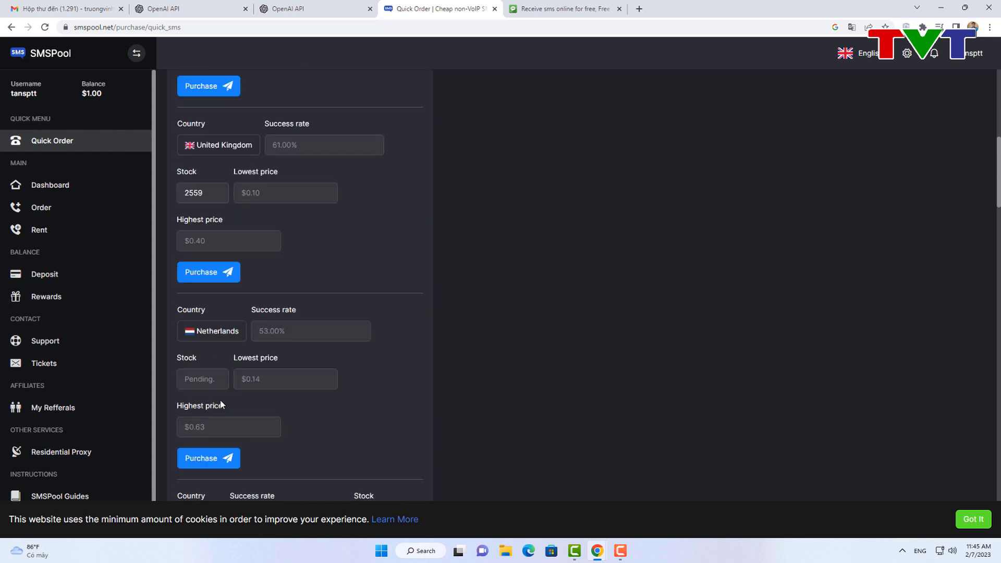
{"action": "left_click", "coordinate": [215, 273]}
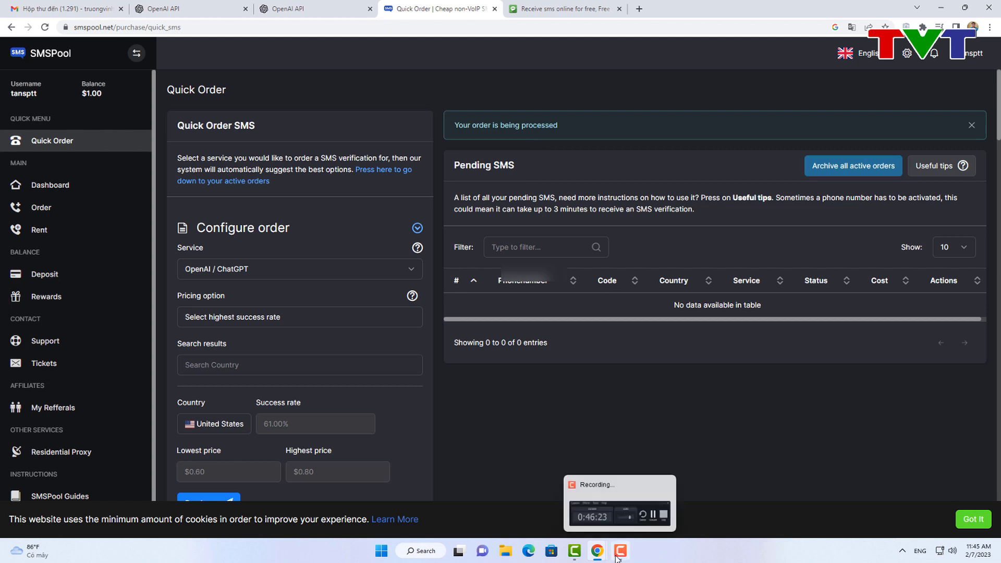
{"action": "left_click", "coordinate": [620, 550]}
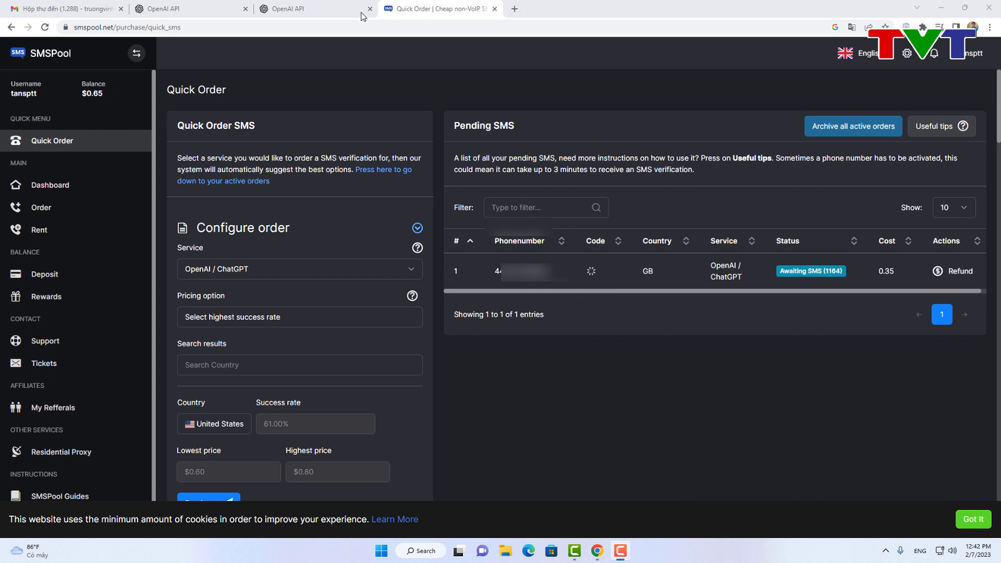
Step: On the OpenAI verification page, set the phone country to United Kingdom (+44)
{"action": "left_click", "coordinate": [316, 7]}
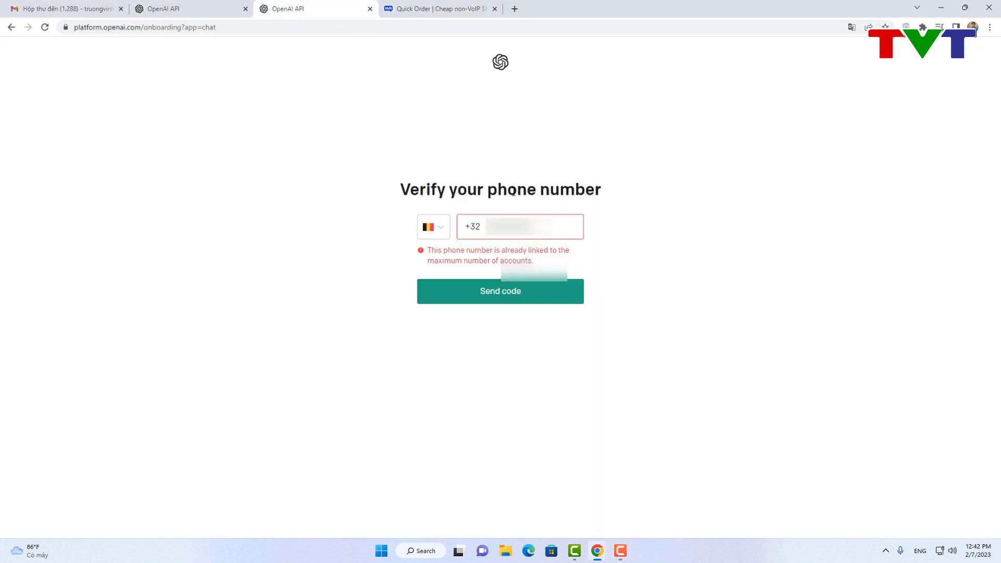
{"action": "left_click", "coordinate": [433, 226]}
{"action": "scroll", "coordinate": [465, 310], "scroll_direction": "up", "scroll_amount": 3}
{"action": "scroll", "coordinate": [467, 299], "scroll_direction": "down", "scroll_amount": 3}
{"action": "scroll", "coordinate": [466, 300], "scroll_direction": "down", "scroll_amount": 20}
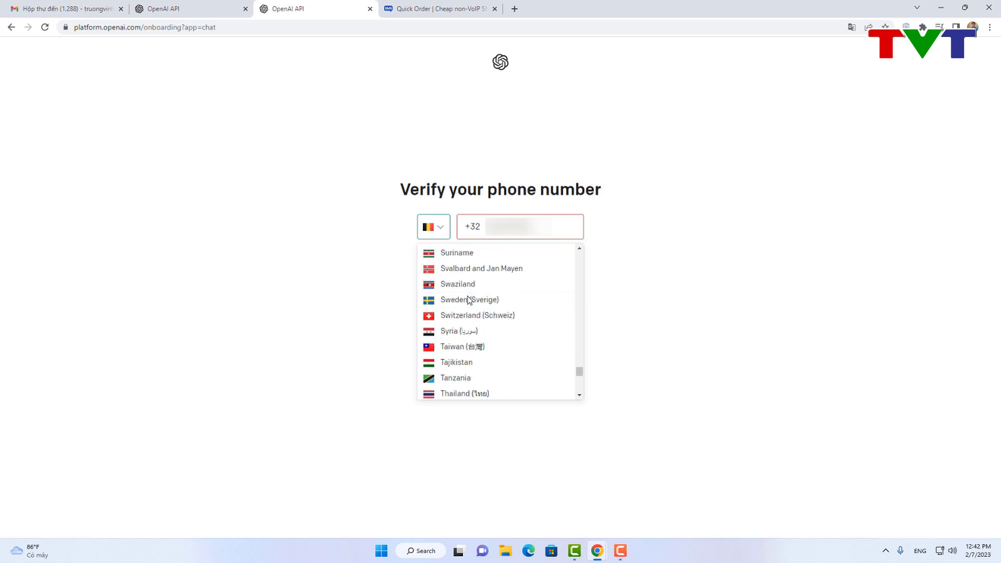
{"action": "scroll", "coordinate": [471, 304], "scroll_direction": "down", "scroll_amount": 1}
{"action": "left_click", "coordinate": [468, 325]}
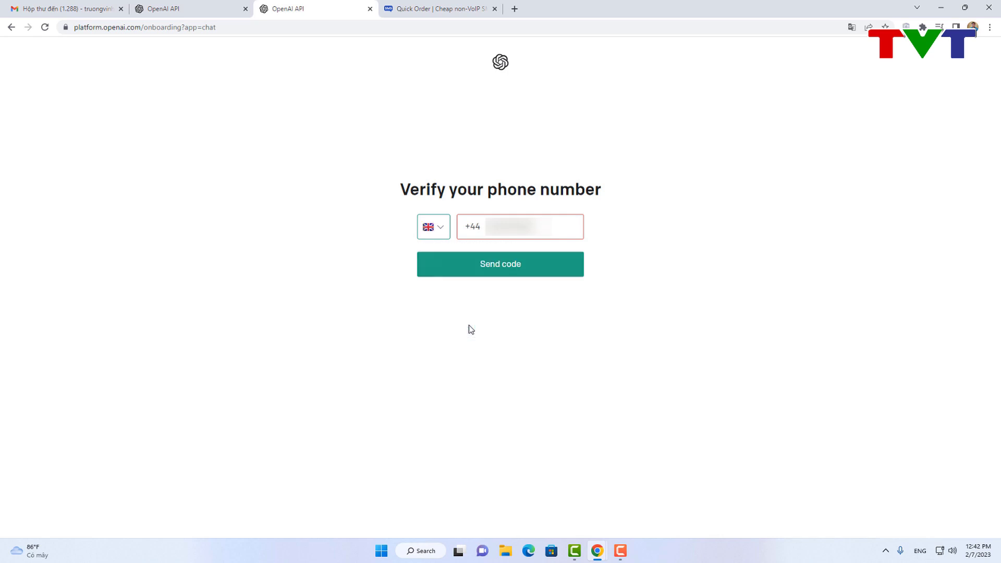
Step: Request the SMS verification code for the UK number, then check the SMSPool order
{"action": "double_click", "coordinate": [489, 218]}
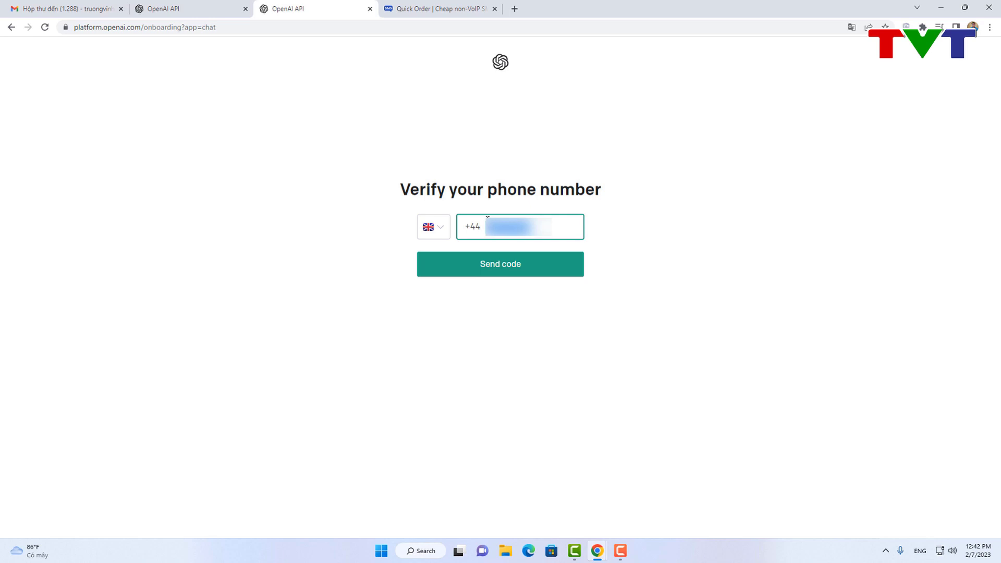
{"action": "left_click", "coordinate": [487, 218]}
{"action": "left_click", "coordinate": [496, 264]}
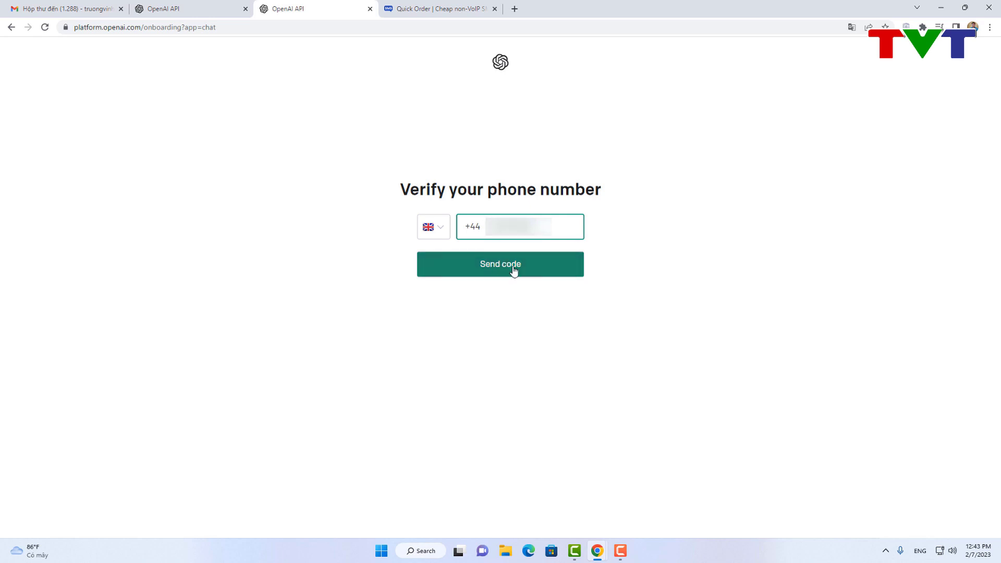
{"action": "left_click", "coordinate": [499, 274]}
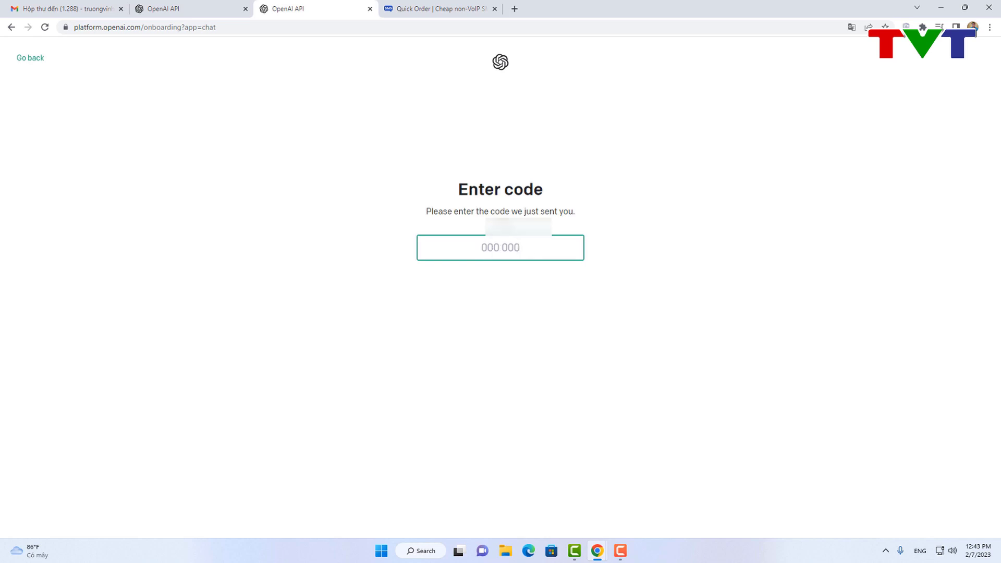
{"action": "left_click", "coordinate": [450, 7]}
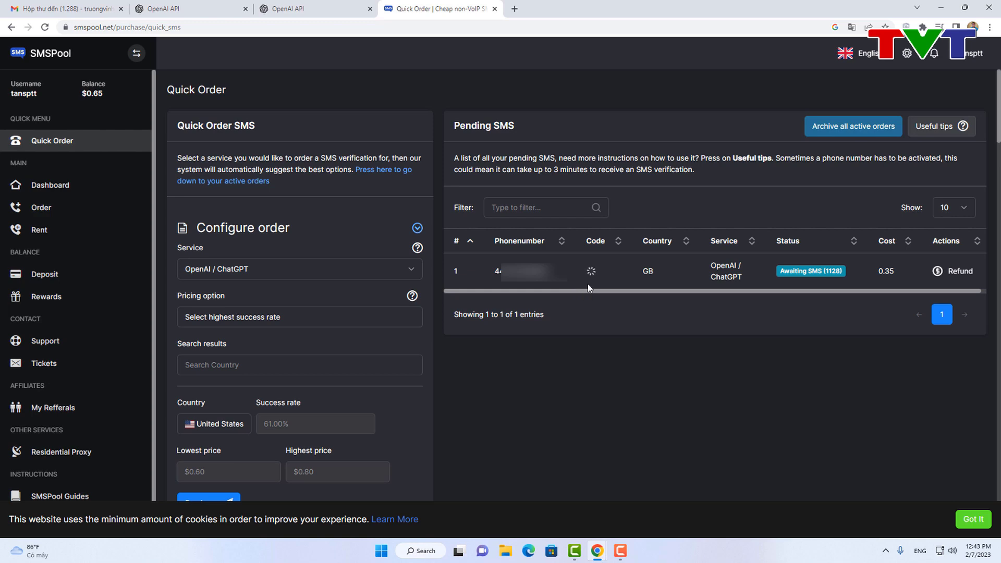
Step: Copy the verification code received on the GB SMSPool order and return to OpenAI's Enter code page
{"action": "scroll", "coordinate": [587, 283], "scroll_direction": "down", "scroll_amount": 2}
{"action": "scroll", "coordinate": [587, 283], "scroll_direction": "up", "scroll_amount": 2}
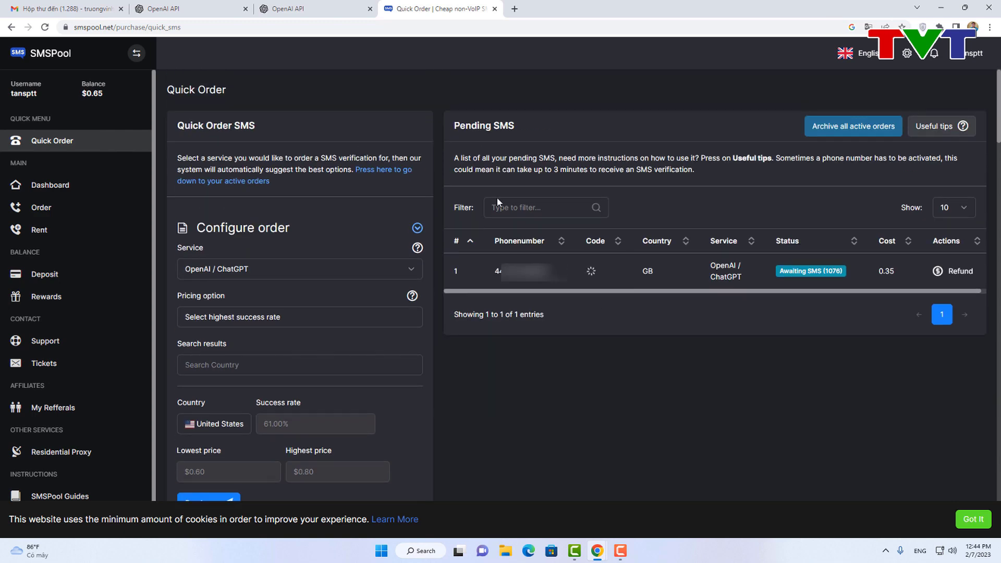
{"action": "double_click", "coordinate": [610, 272]}
{"action": "key", "text": "ctrl+c"}
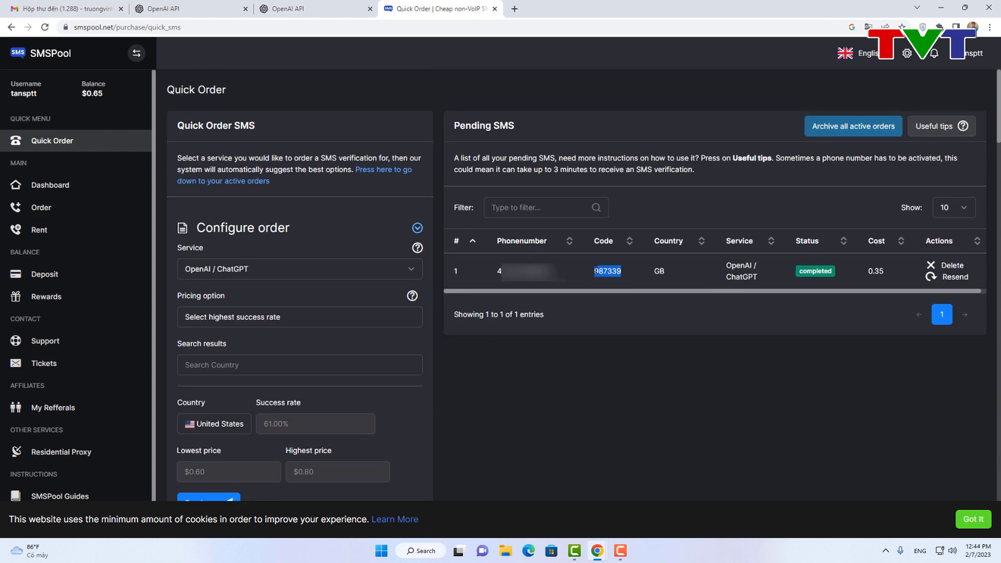
{"action": "left_click", "coordinate": [610, 272]}
{"action": "left_click", "coordinate": [343, 5]}
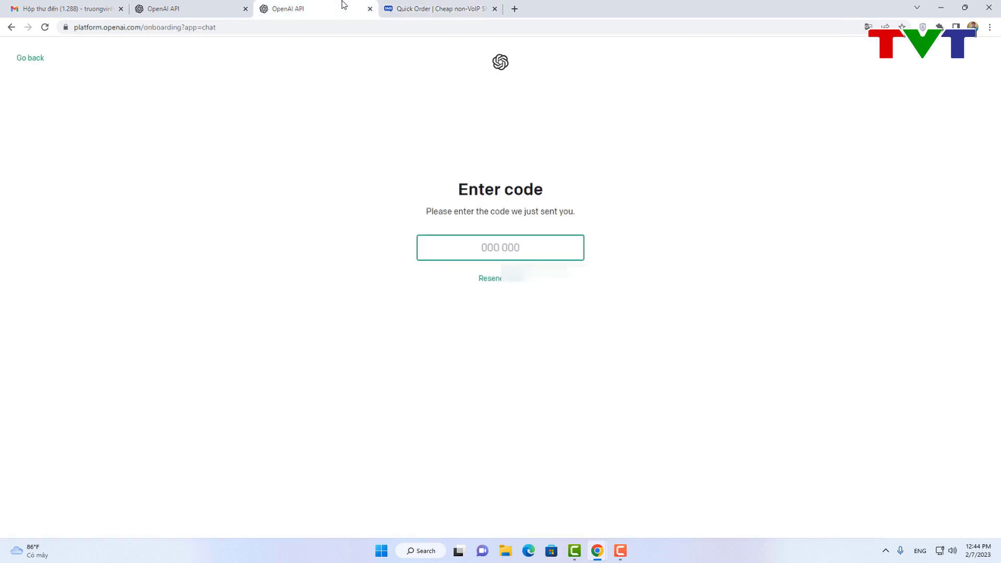
Step: Paste the SMS code, pass the human check, and step through the ChatGPT welcome dialog
{"action": "key", "text": "ctrl+v"}
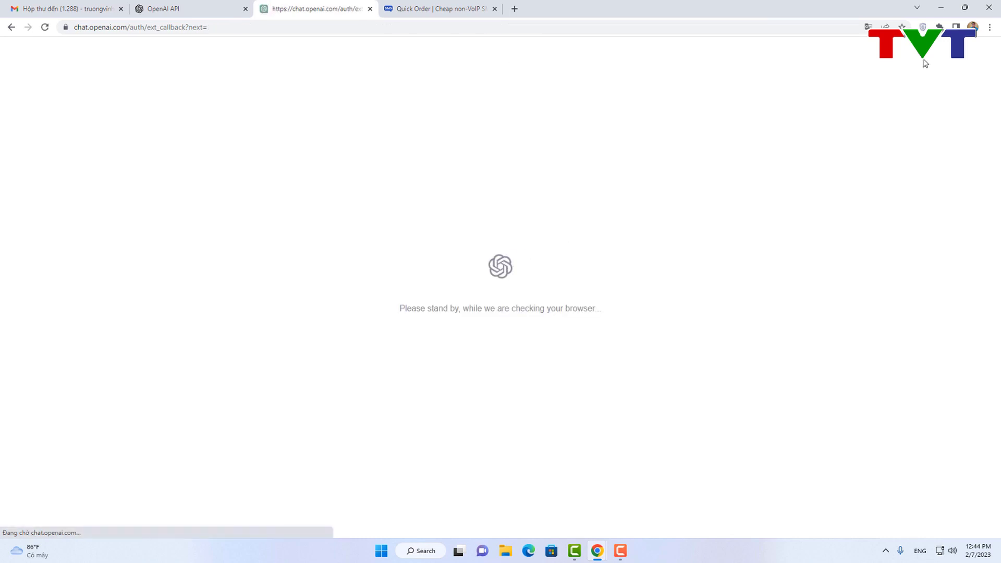
{"action": "left_click", "coordinate": [523, 304]}
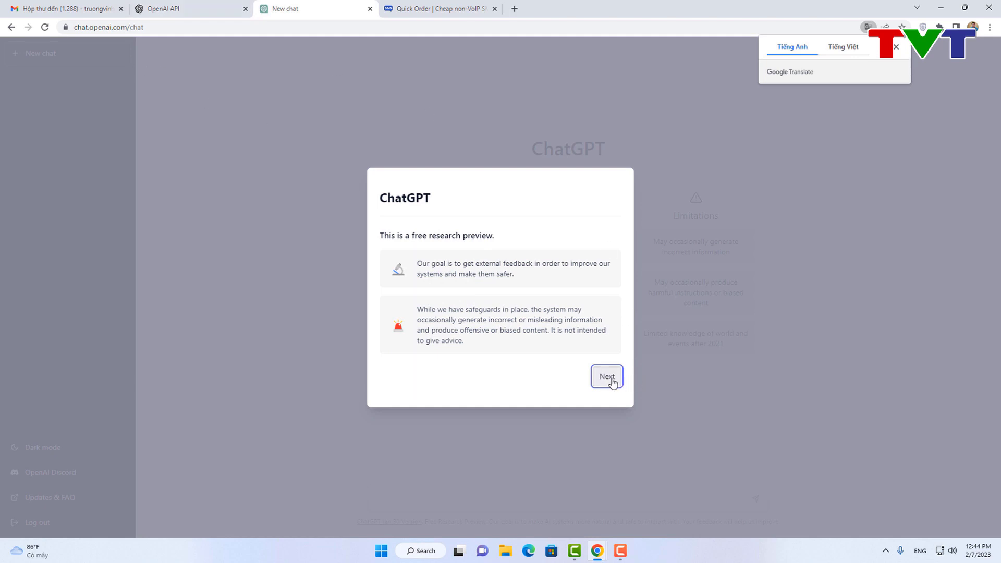
{"action": "left_click", "coordinate": [609, 384]}
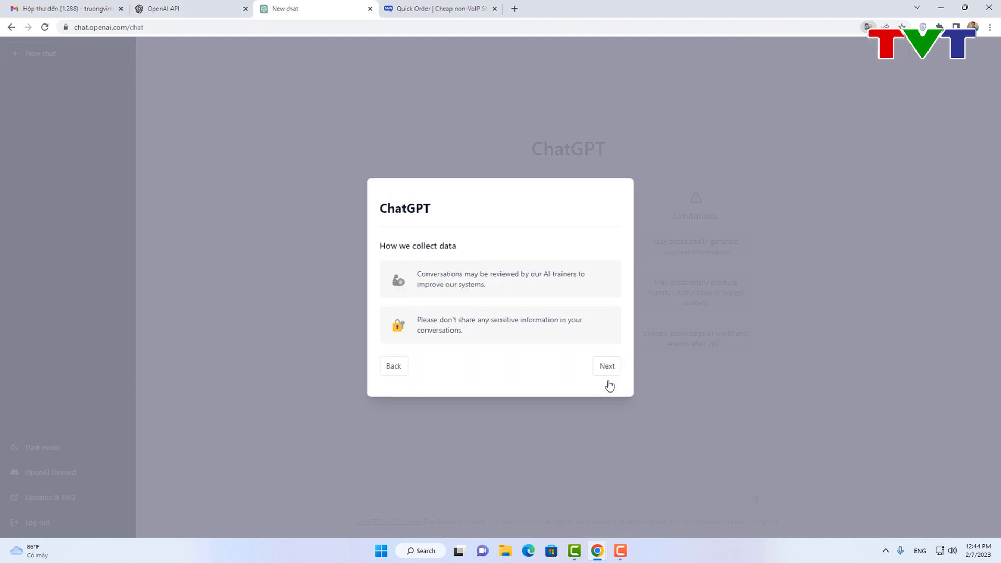
{"action": "left_click", "coordinate": [609, 375]}
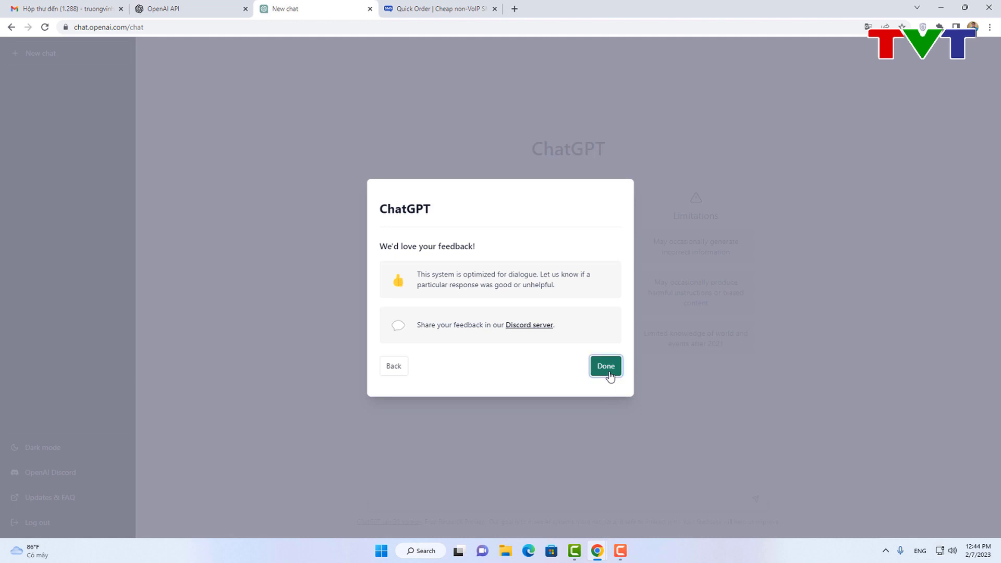
{"action": "left_click", "coordinate": [607, 370]}
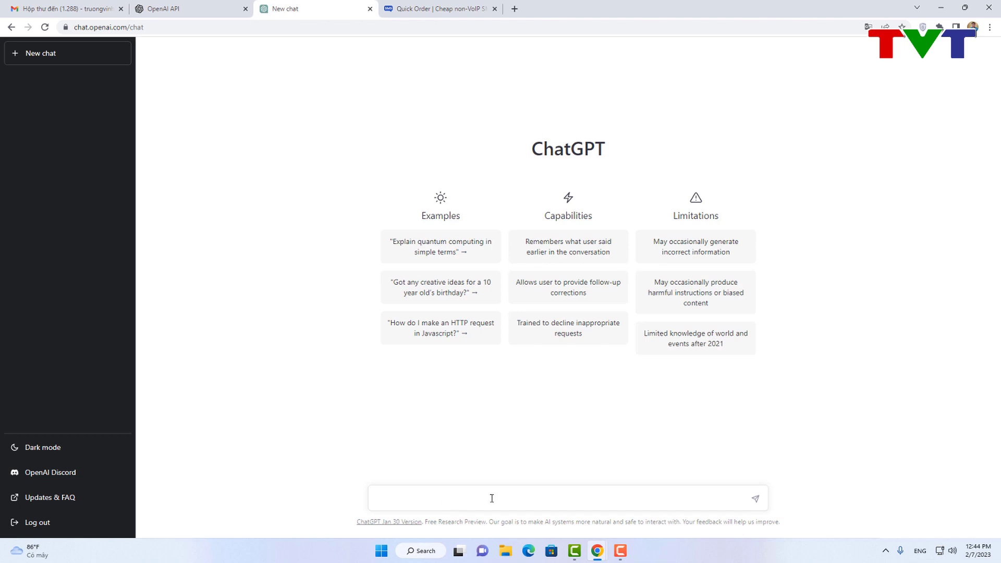
Step: Ask ChatGPT 'Cách nấu món canh chua cá lóc', then stop and regenerate the answer
{"action": "type", "text": "Cách nấu"}
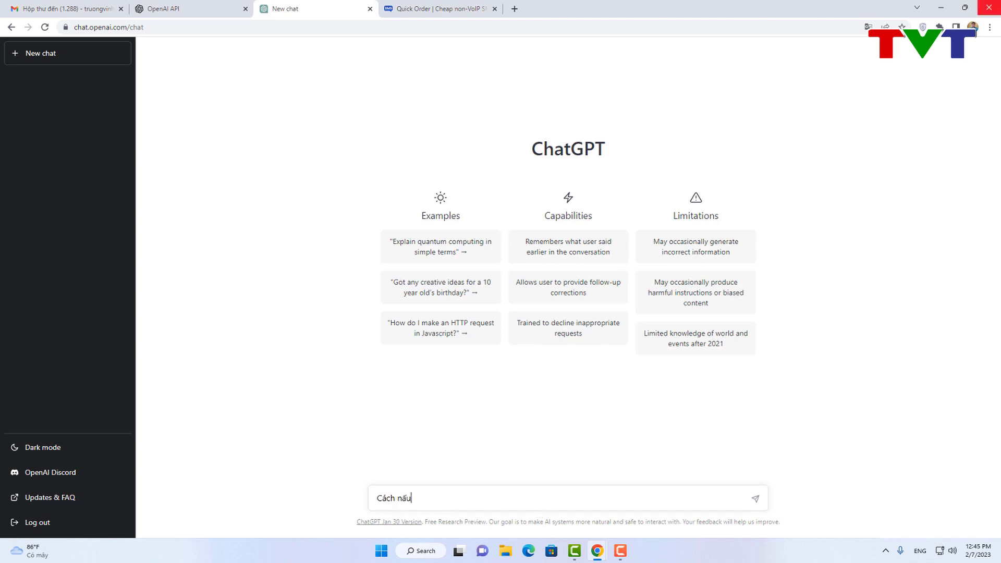
{"action": "type", "text": " món canh chua cá lóc"}
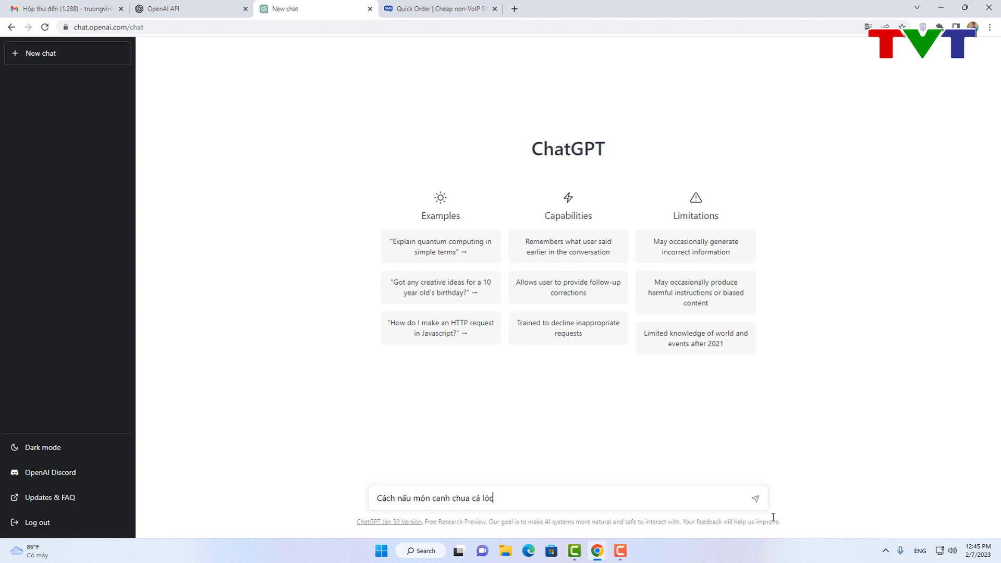
{"action": "left_click", "coordinate": [755, 500]}
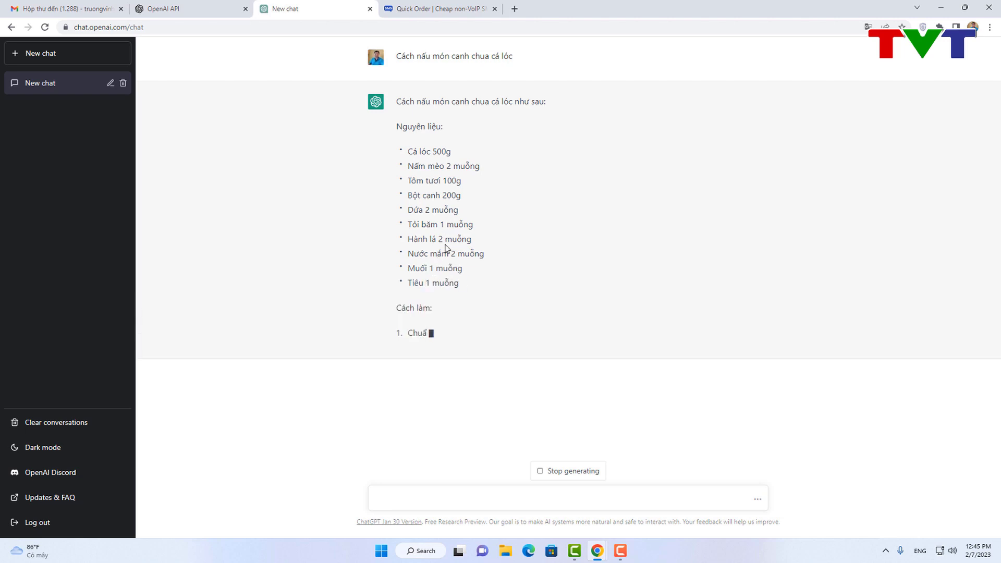
{"action": "left_click", "coordinate": [568, 471]}
{"action": "left_click", "coordinate": [565, 472]}
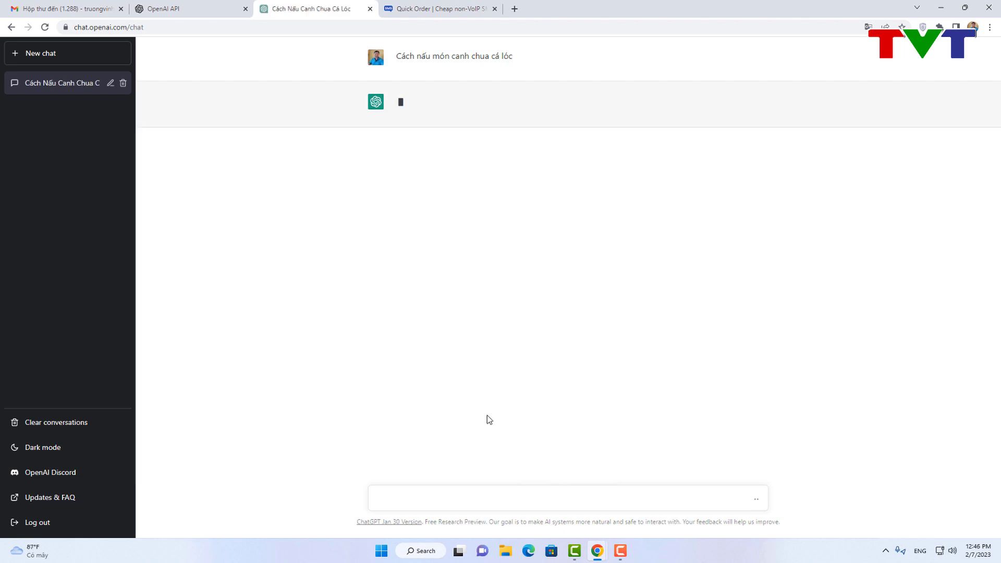
Step: Stop the regenerated answer and send the pasted question 'cách tạo kênh youtube'
{"action": "left_click", "coordinate": [487, 493]}
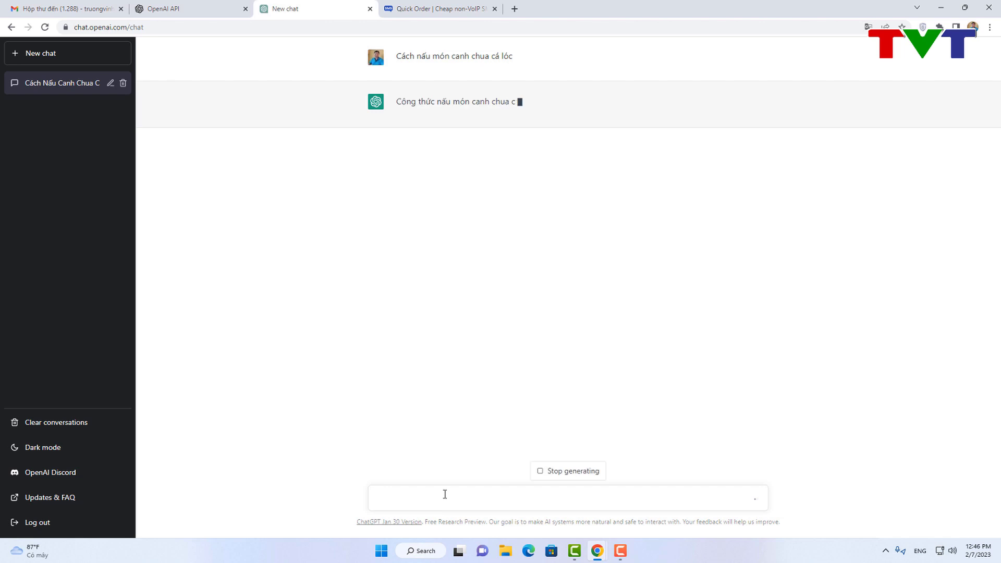
{"action": "left_click", "coordinate": [547, 471]}
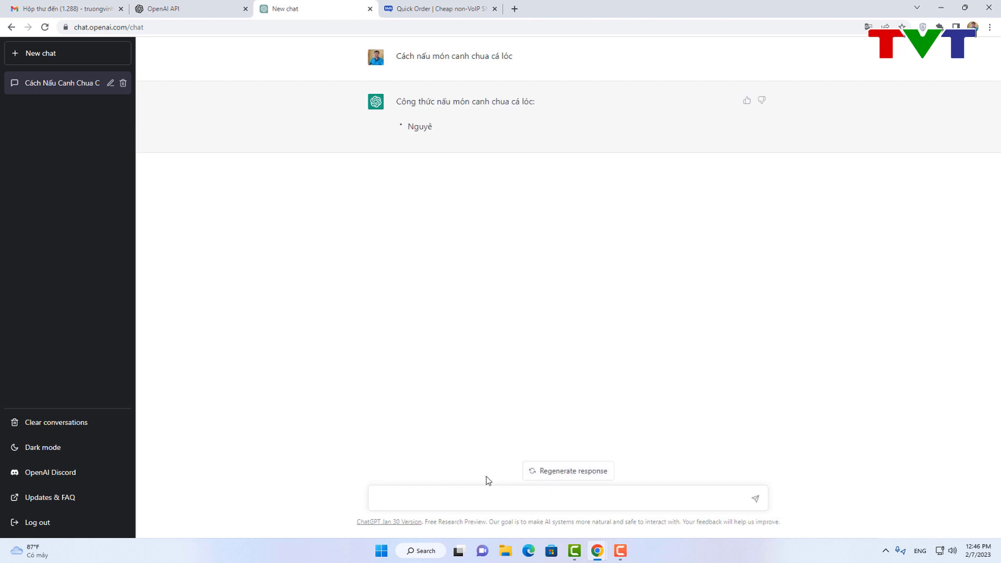
{"action": "left_click", "coordinate": [498, 501]}
{"action": "type", "text": "cách tạo kênh youtube"}
{"action": "left_click", "coordinate": [755, 501]}
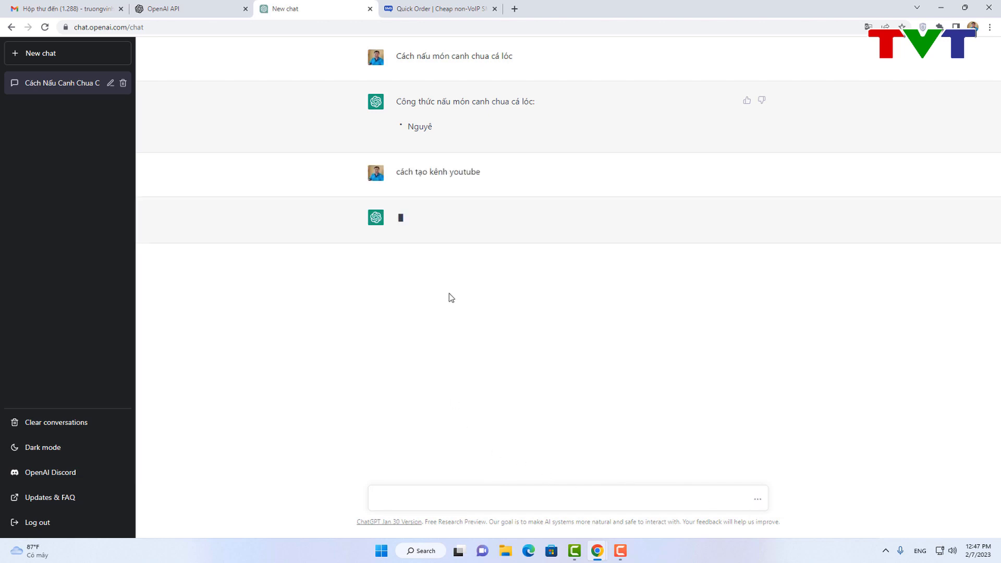